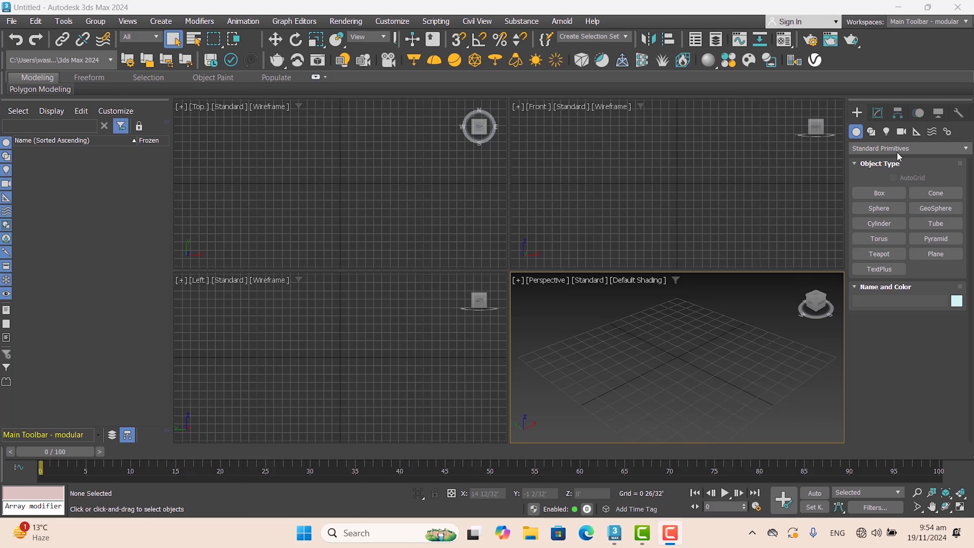
# Create a box about 9 20/32' long, 12 18/32' wide and 4 26/32' high in the Perspective viewport.
pyautogui.click(871, 116)
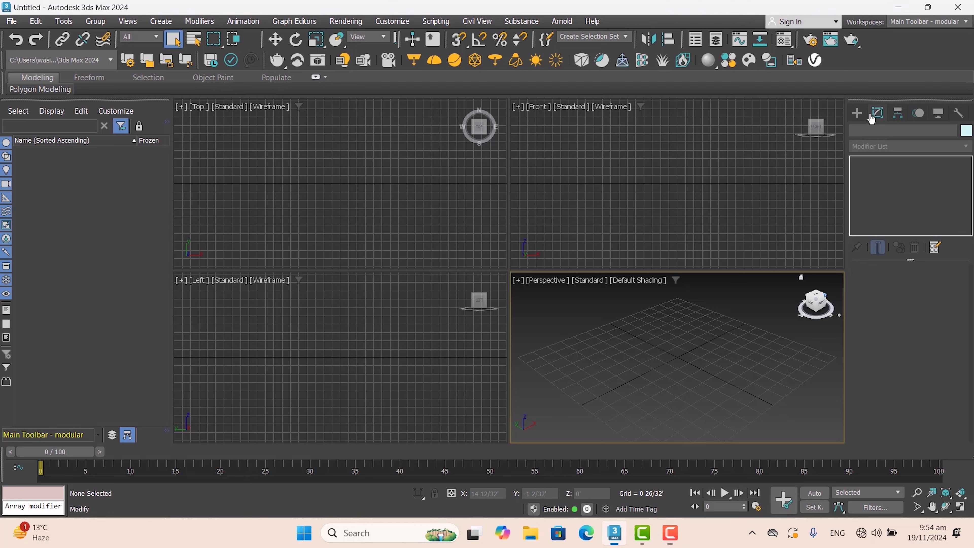
pyautogui.click(857, 113)
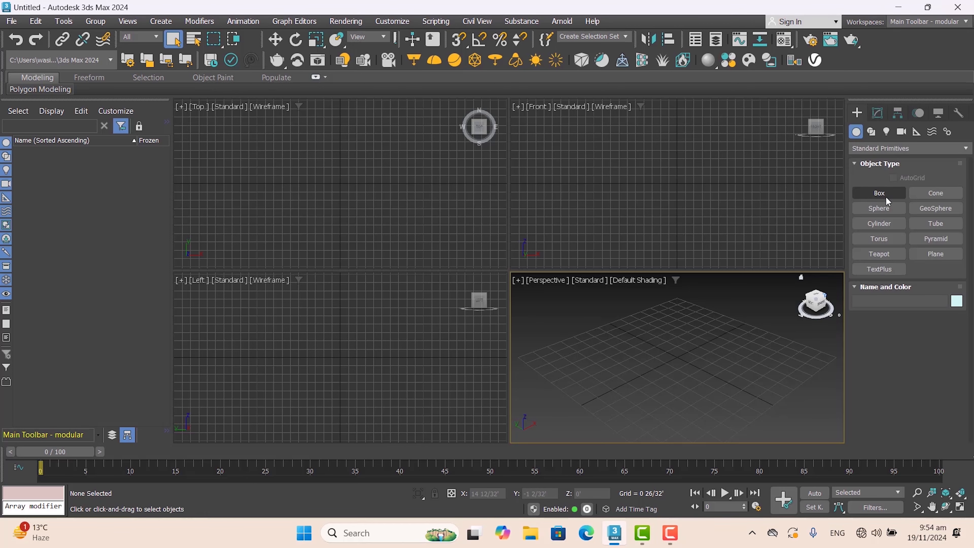
pyautogui.click(882, 193)
pyautogui.moveTo(542, 372); pyautogui.dragTo(851, 351)
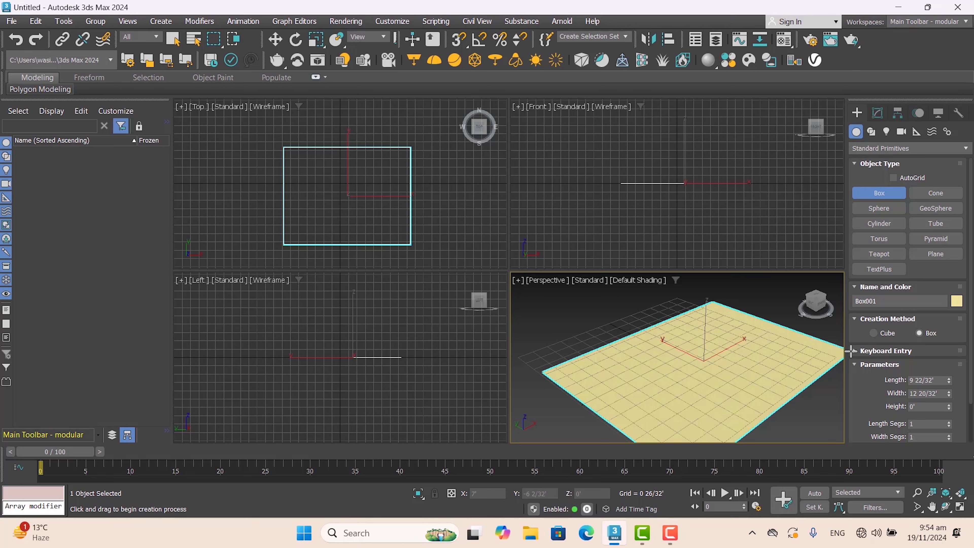
pyautogui.moveTo(850, 351); pyautogui.dragTo(846, 350)
pyautogui.click(811, 257)
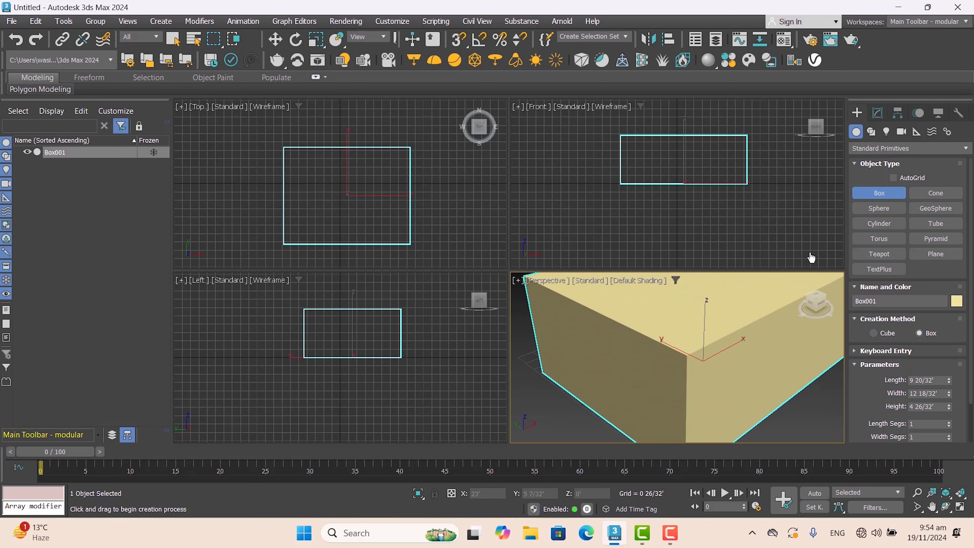
# Examine the box by maximizing and restoring the Perspective, Front, Top and Left viewports in turn, ending with Perspective active.
pyautogui.click(960, 507)
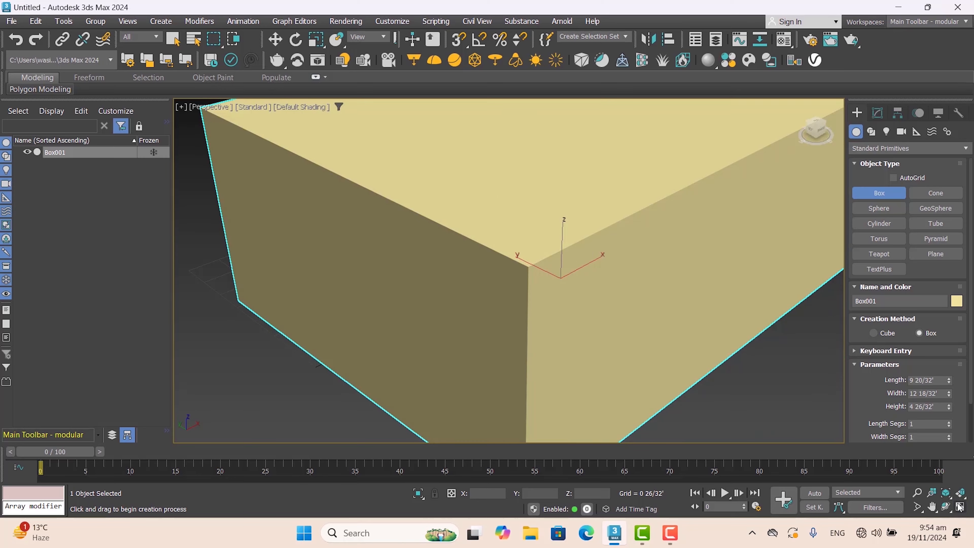
pyautogui.click(960, 507)
pyautogui.click(718, 391)
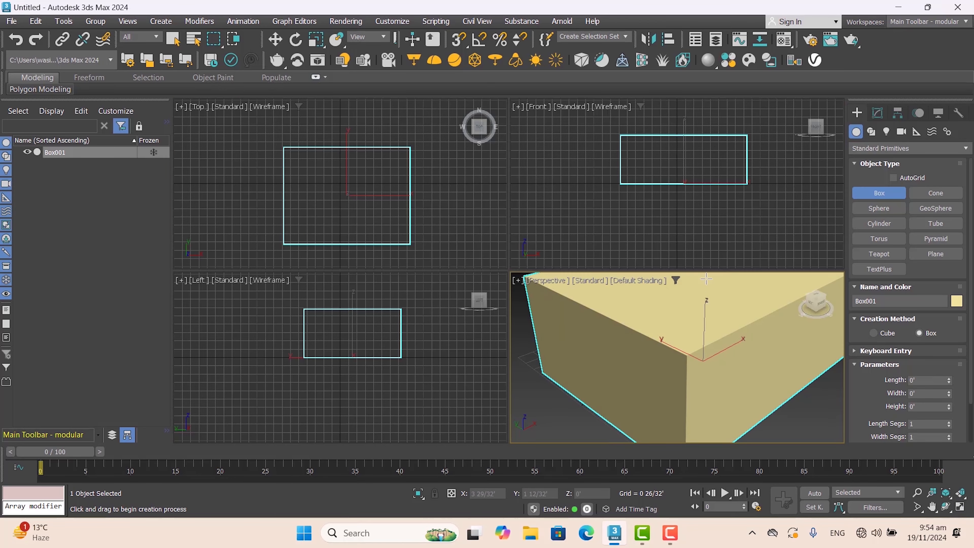
pyautogui.click(716, 254)
pyautogui.click(960, 506)
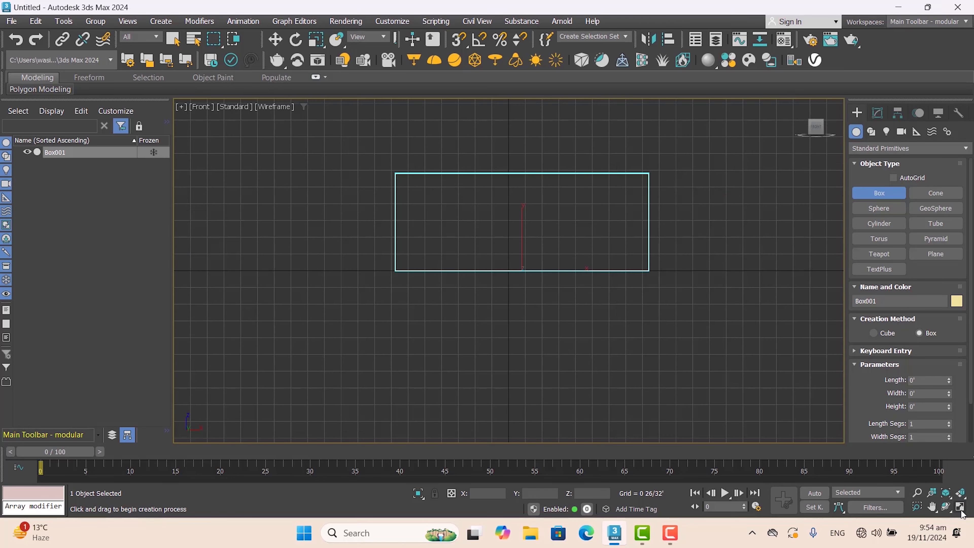
pyautogui.click(960, 506)
pyautogui.click(432, 230)
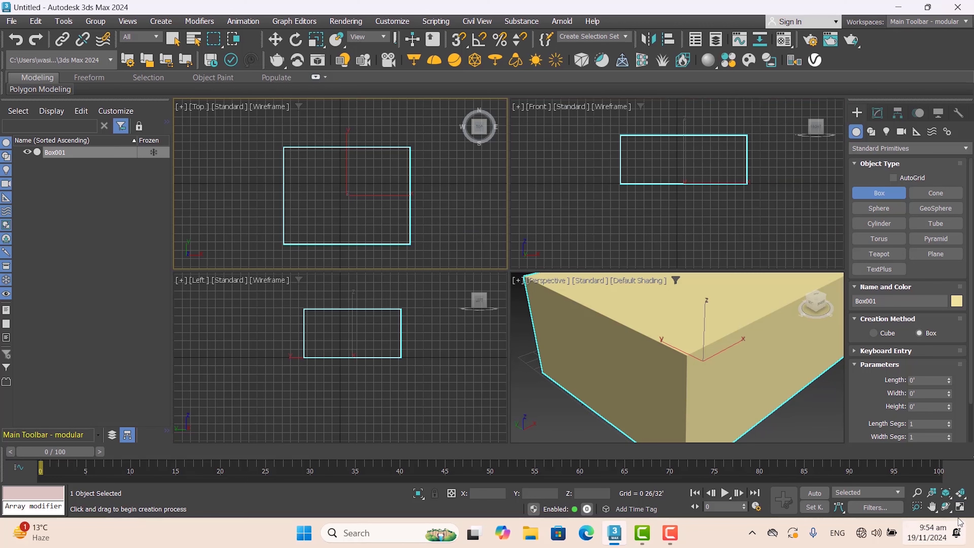
pyautogui.click(960, 507)
pyautogui.click(959, 507)
pyautogui.click(479, 414)
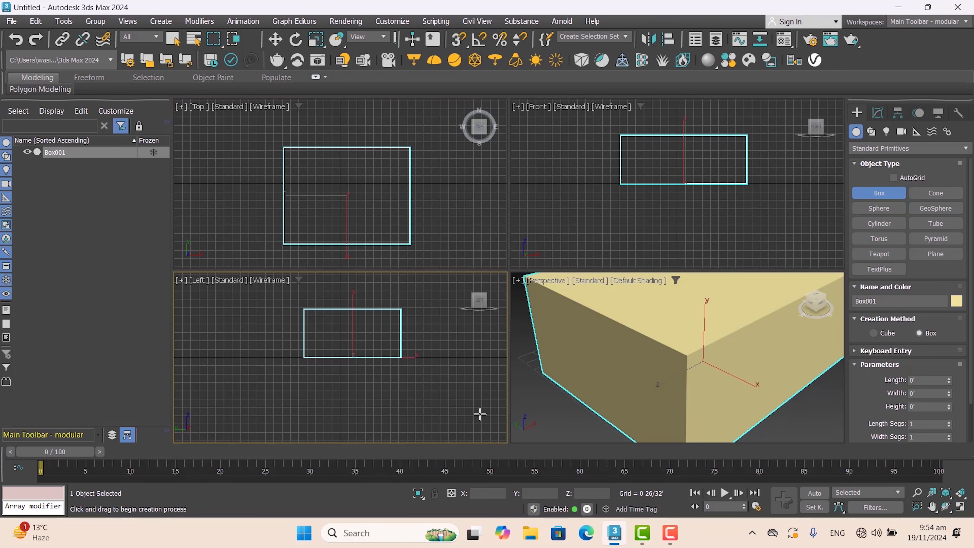
pyautogui.click(959, 507)
pyautogui.click(958, 507)
pyautogui.click(551, 351)
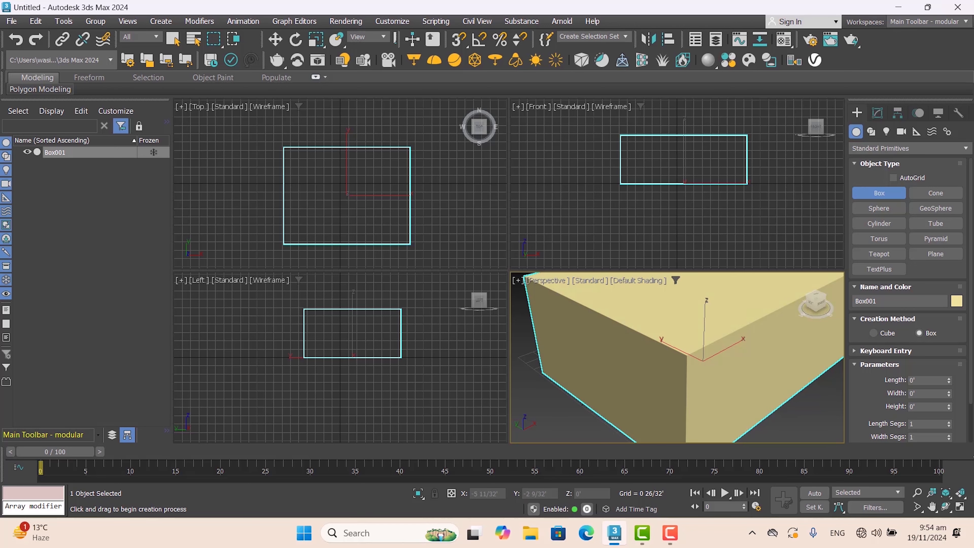
# Frame the whole box in the maximized Perspective view and return to the four-viewport layout.
pyautogui.click(959, 510)
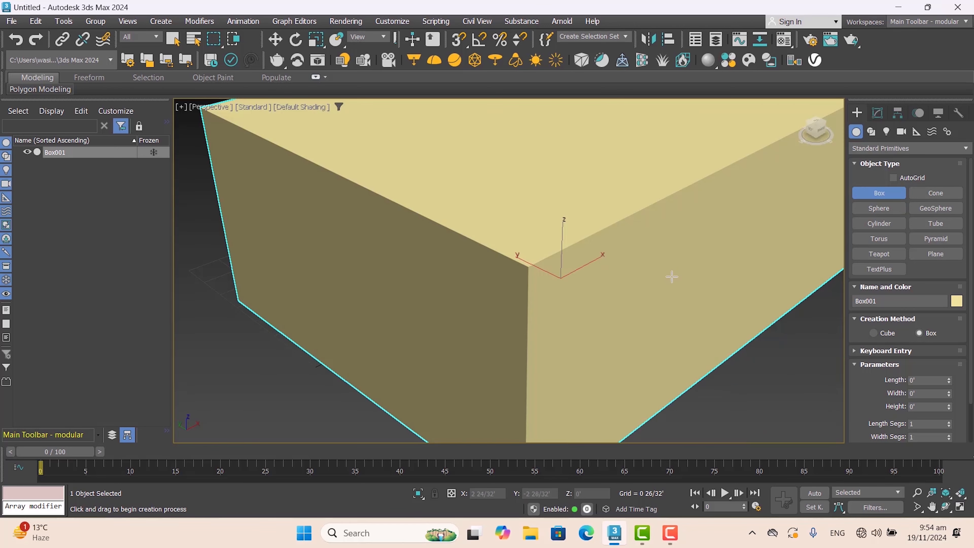
pyautogui.scroll(-3, 628, 249)
pyautogui.scroll(-2, 582, 222)
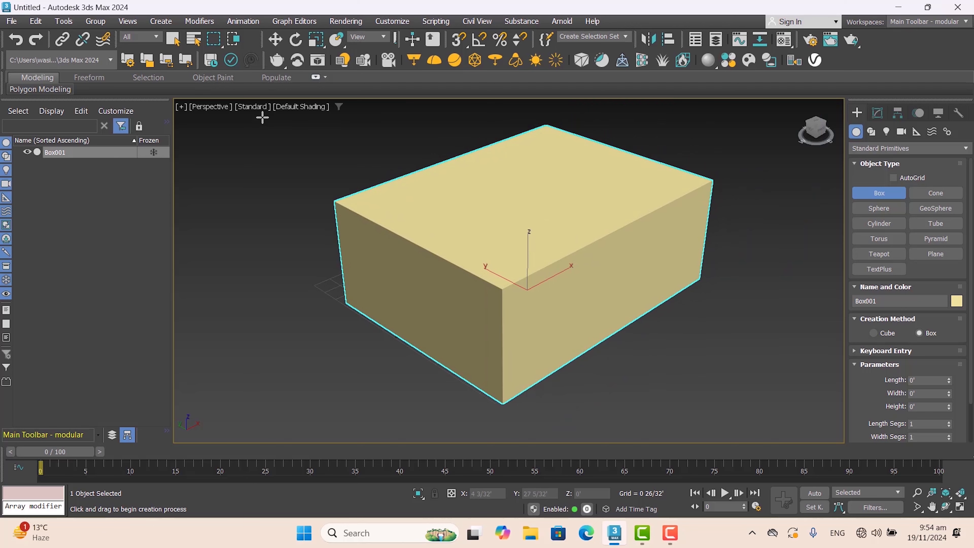
pyautogui.moveTo(564, 269); pyautogui.dragTo(537, 287, button='middle')
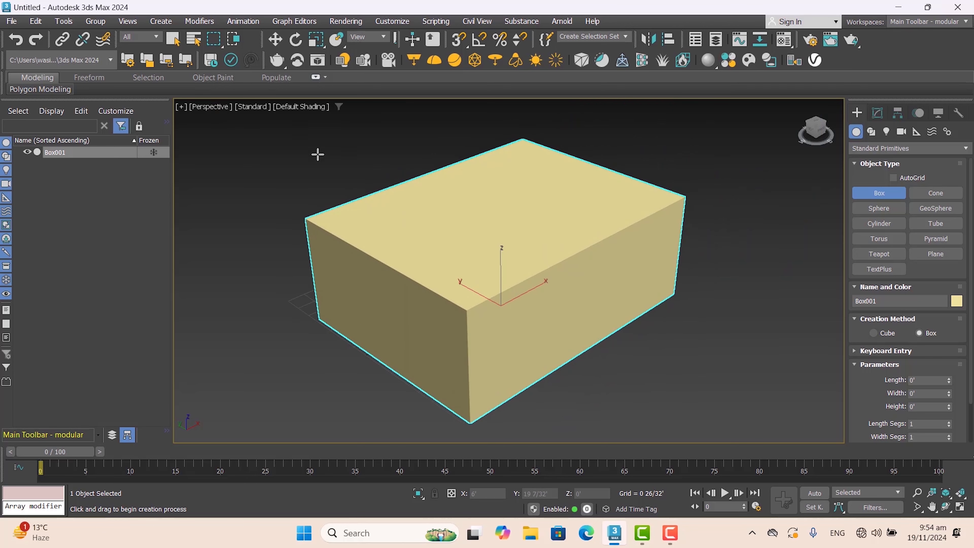
pyautogui.click(960, 510)
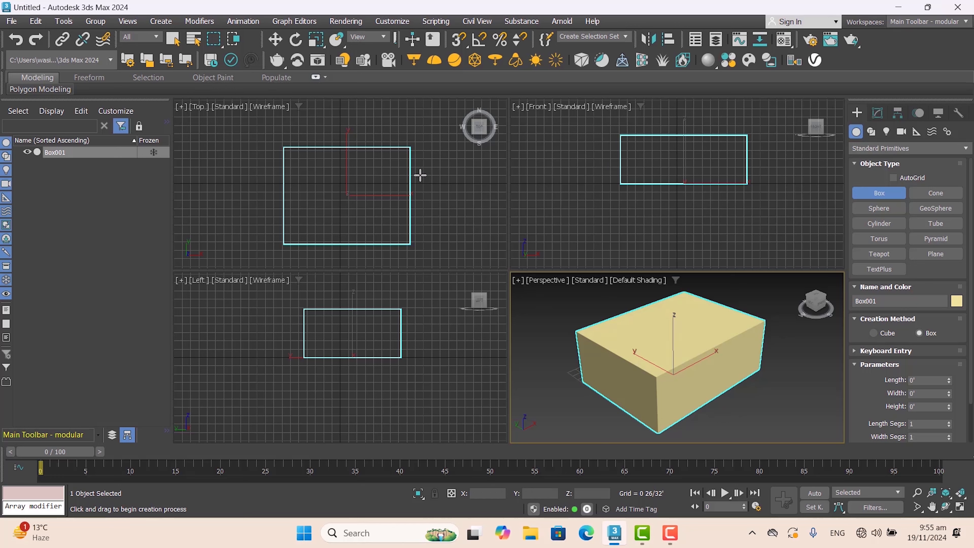
# Make the Top, Front and Left viewports active in turn to compare the box's orthographic views, finishing in Top.
pyautogui.click(415, 197)
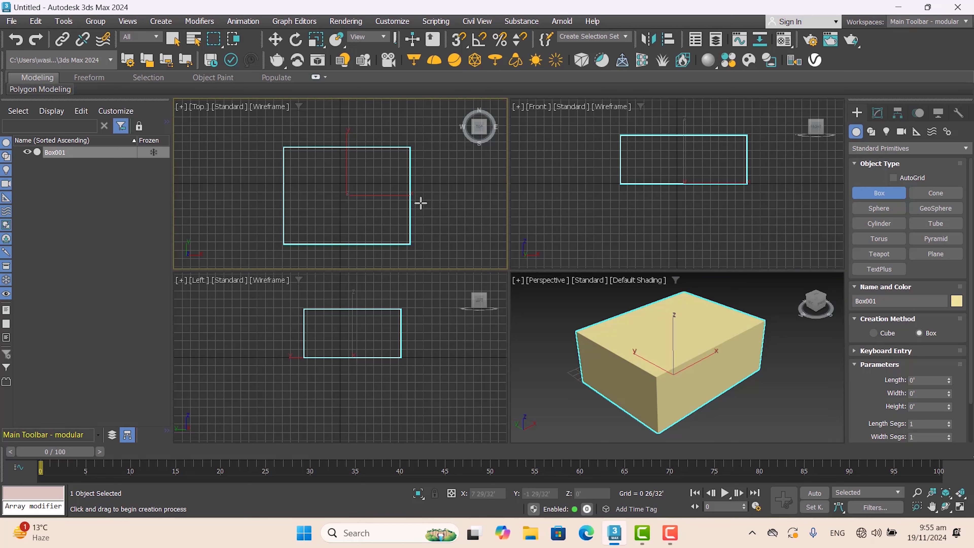
pyautogui.click(420, 202)
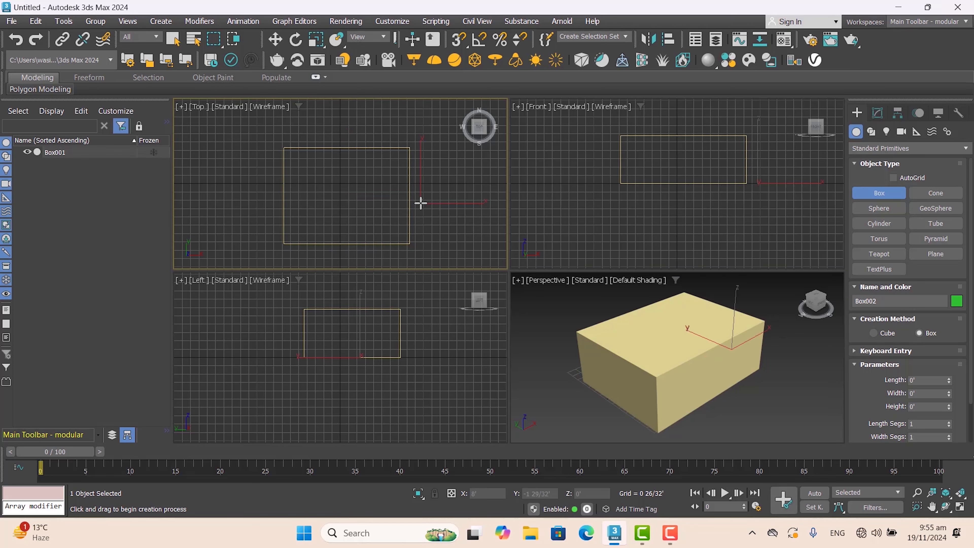
pyautogui.click(533, 220)
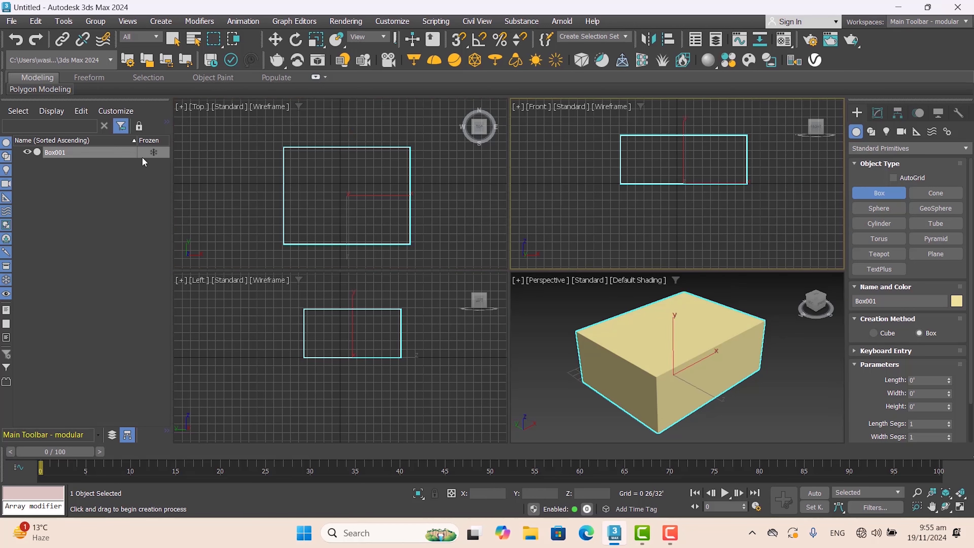
pyautogui.click(278, 169)
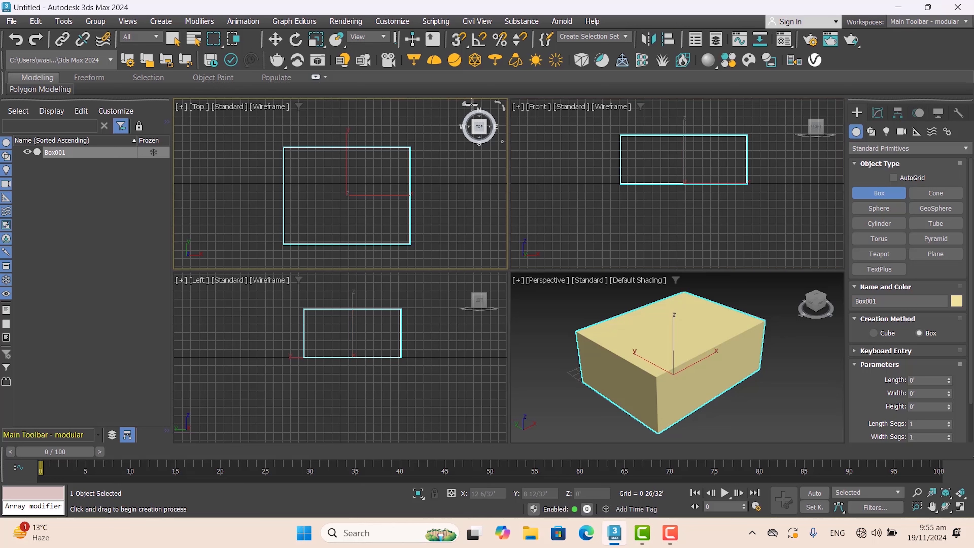
pyautogui.click(579, 175)
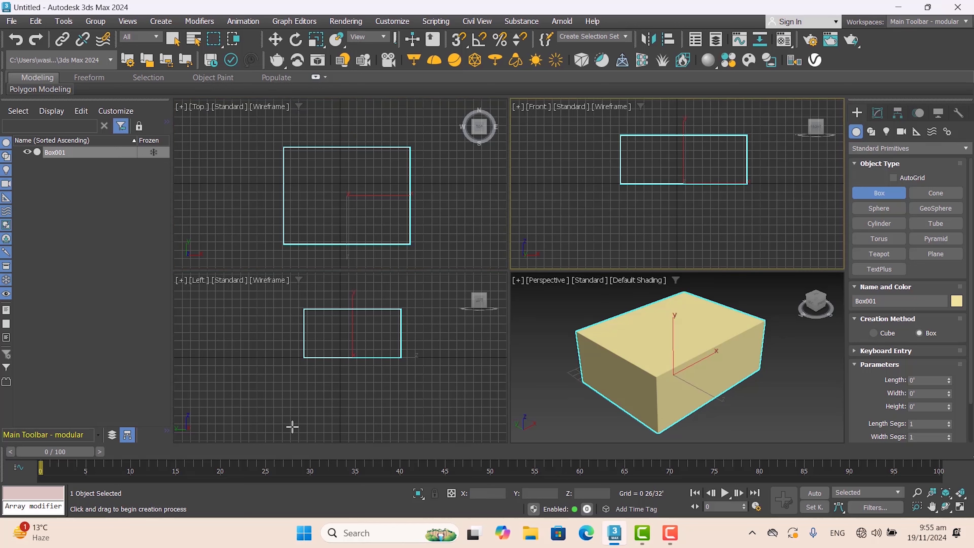
pyautogui.click(302, 413)
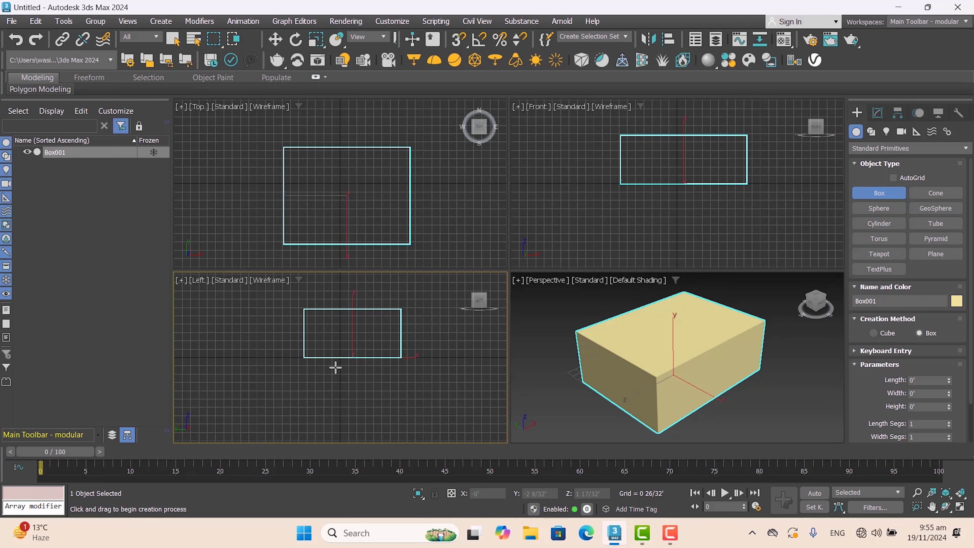
pyautogui.press('r')
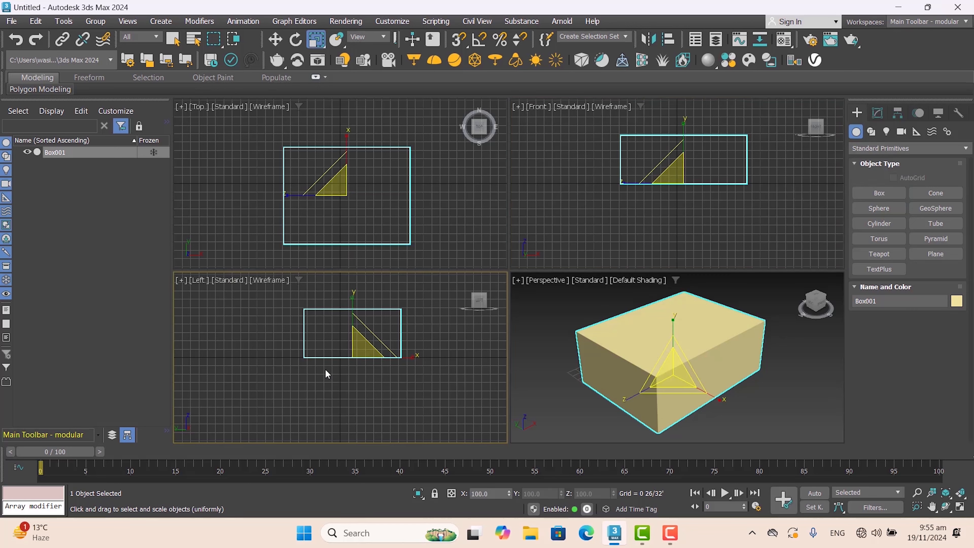
pyautogui.rightClick(489, 181)
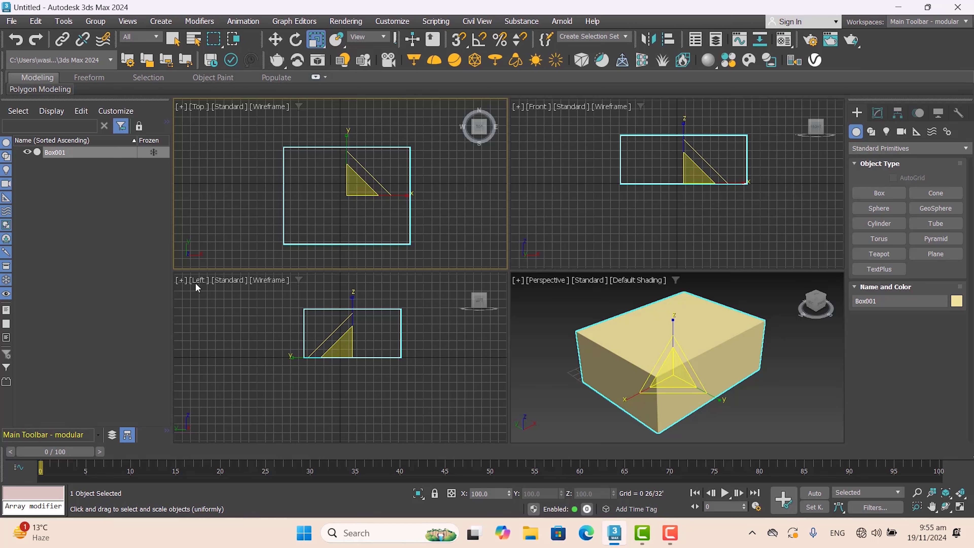
# Switch the Top viewport to the Bottom, Left and Right views in turn and set it back to Top.
pyautogui.click(202, 106)
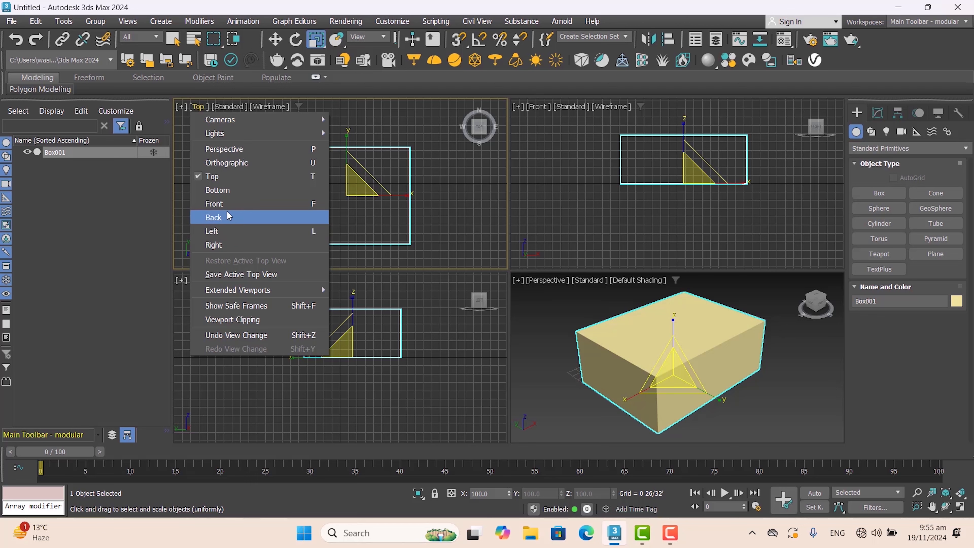
pyautogui.click(227, 189)
pyautogui.click(196, 108)
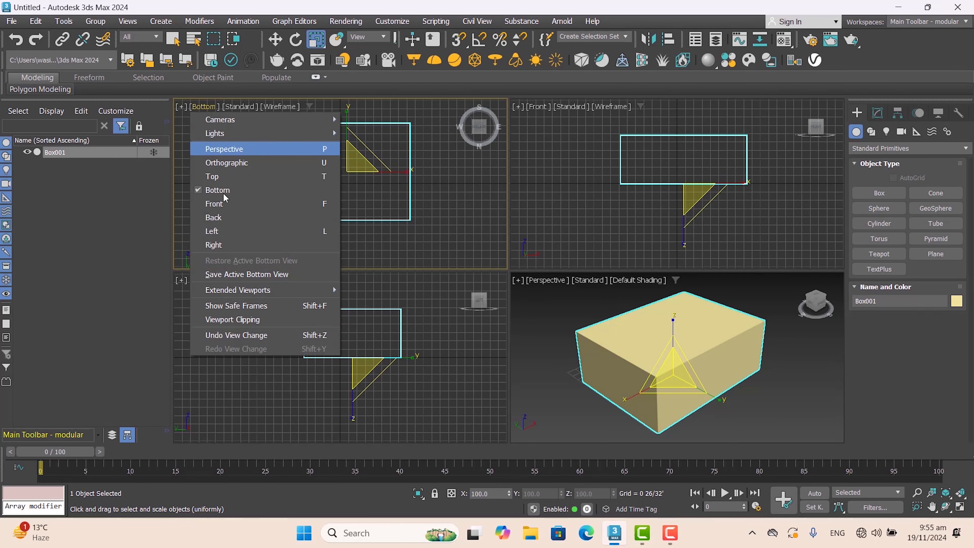
pyautogui.click(213, 229)
pyautogui.click(196, 107)
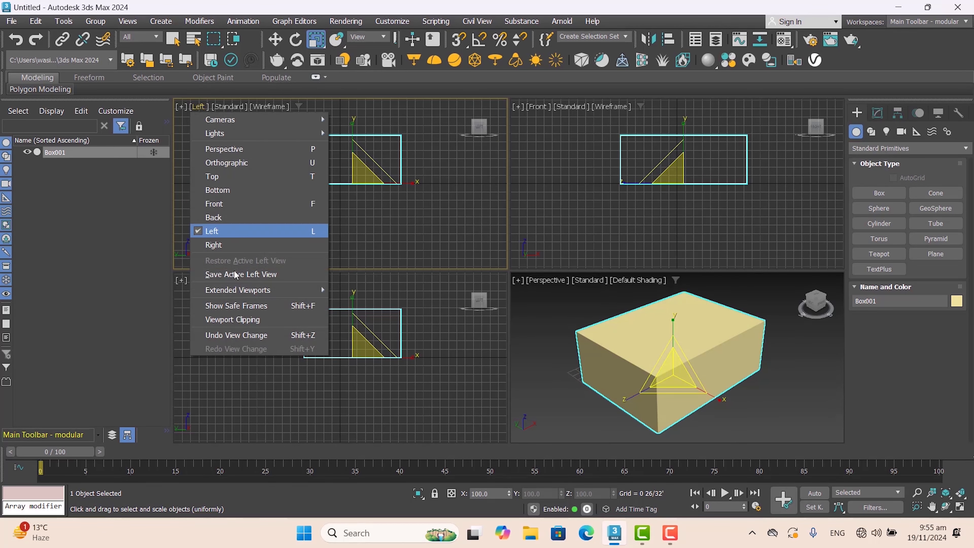
pyautogui.click(213, 245)
pyautogui.click(202, 107)
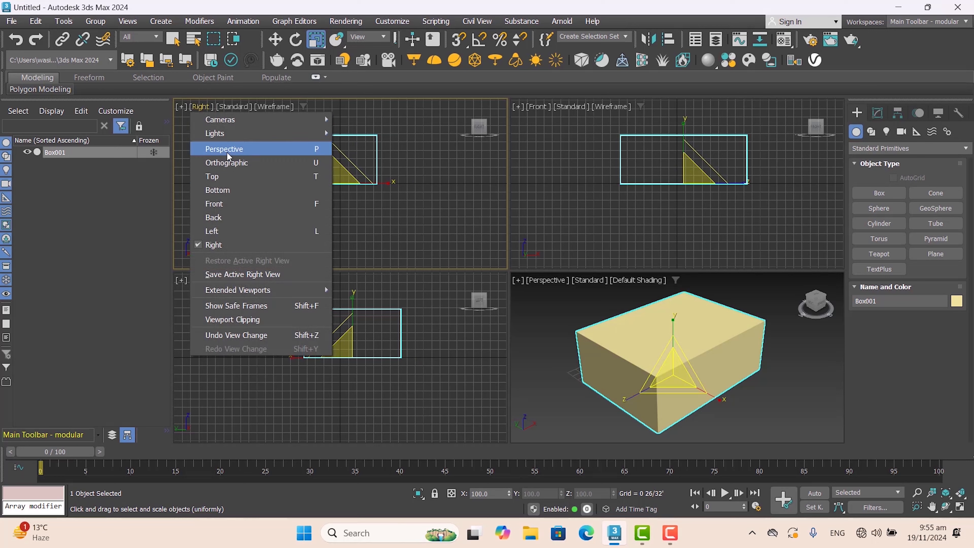
pyautogui.click(227, 178)
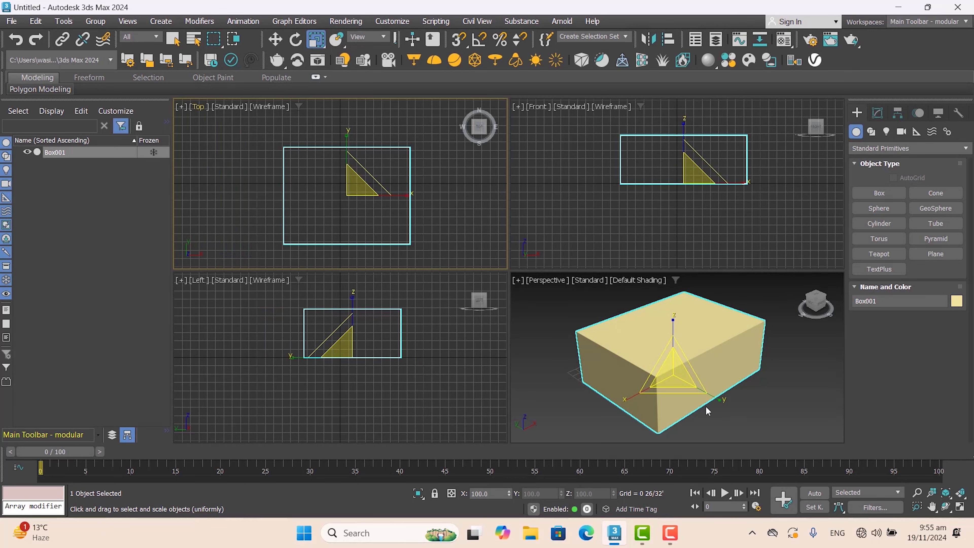
# Switch to the Move tool, maximize the Perspective viewport and select the box with its modifier settings shown.
pyautogui.click(275, 39)
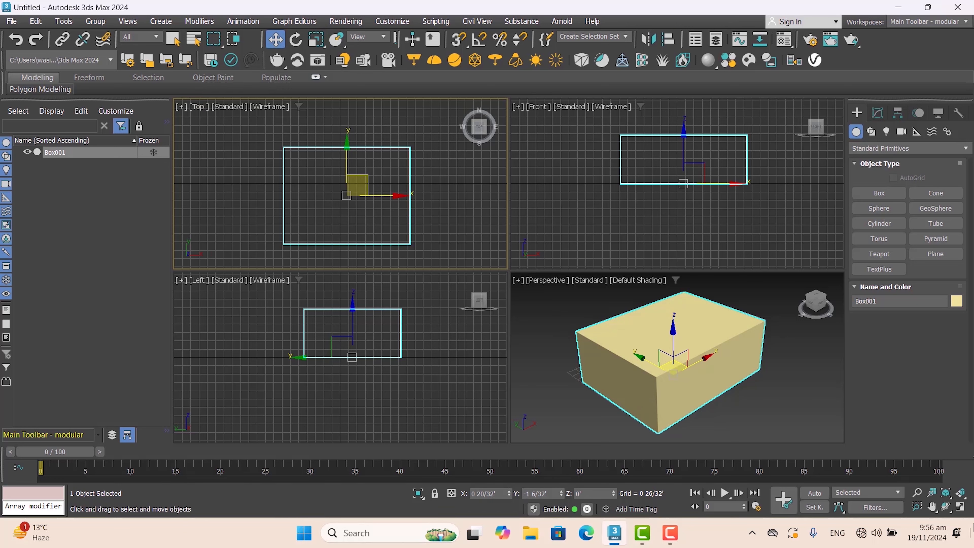
pyautogui.click(785, 395)
pyautogui.click(785, 392)
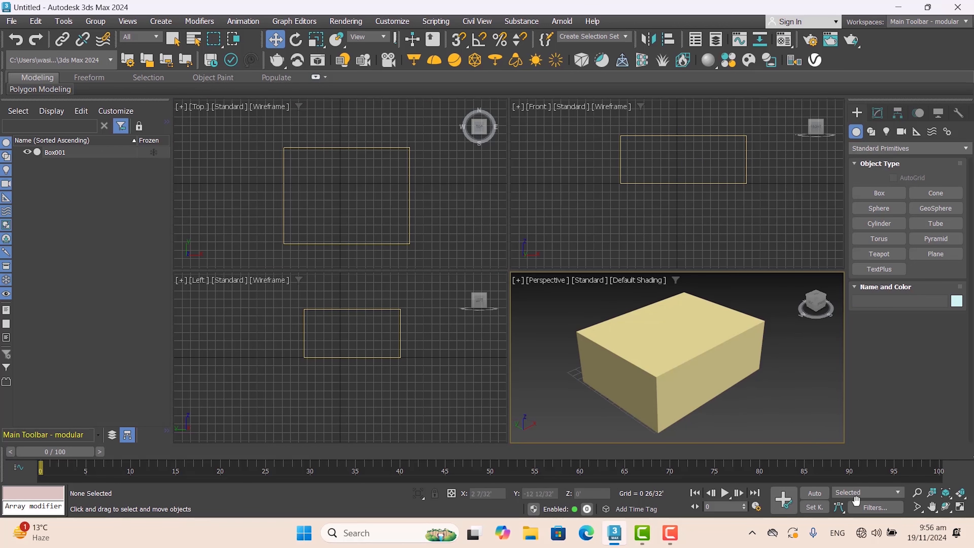
pyautogui.click(960, 508)
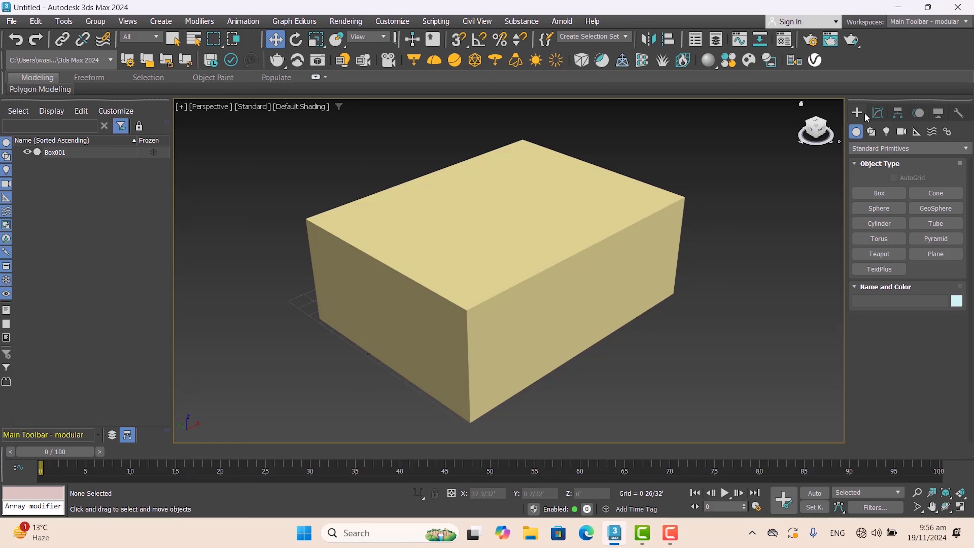
pyautogui.click(877, 113)
pyautogui.click(648, 264)
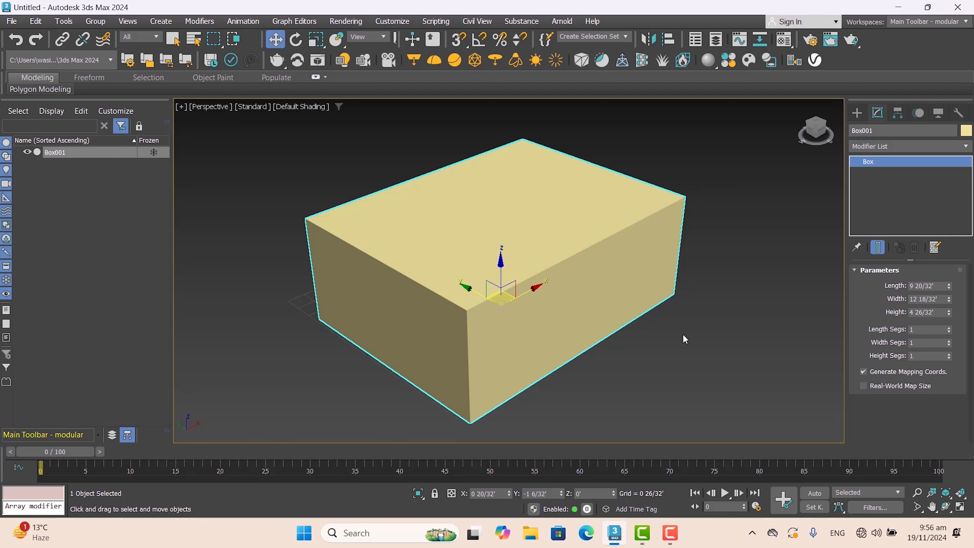
# Set the Perspective viewport's shading to Facets and turn on Edged Faces.
pyautogui.click(285, 110)
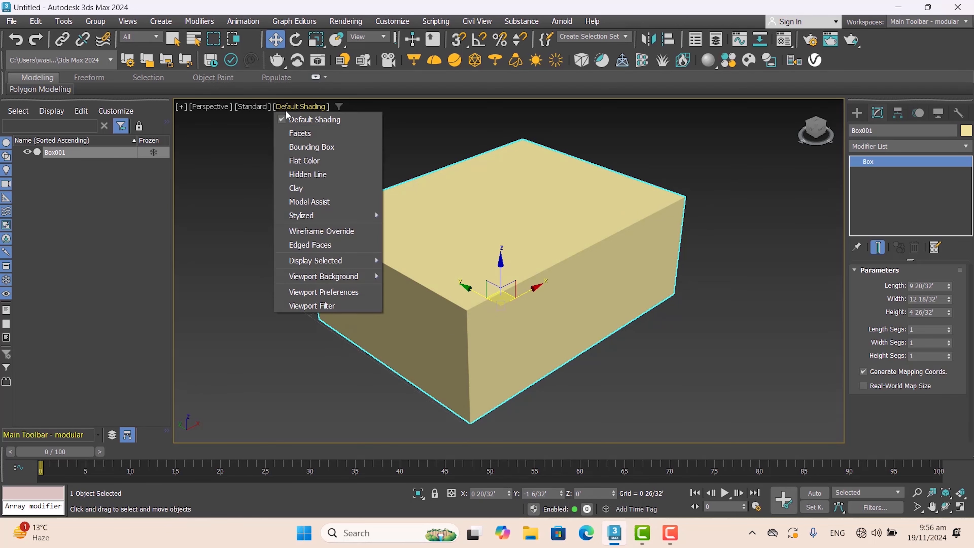
pyautogui.click(302, 134)
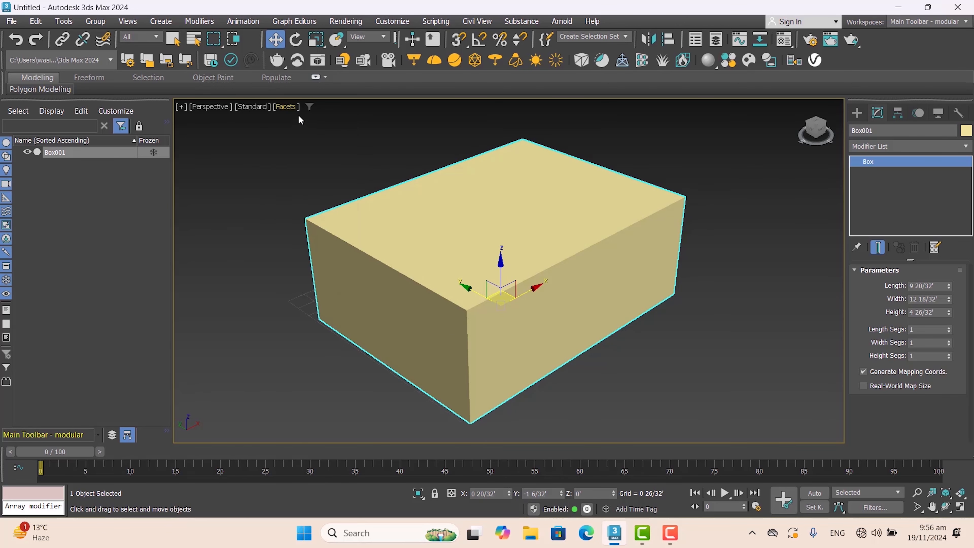
pyautogui.click(292, 107)
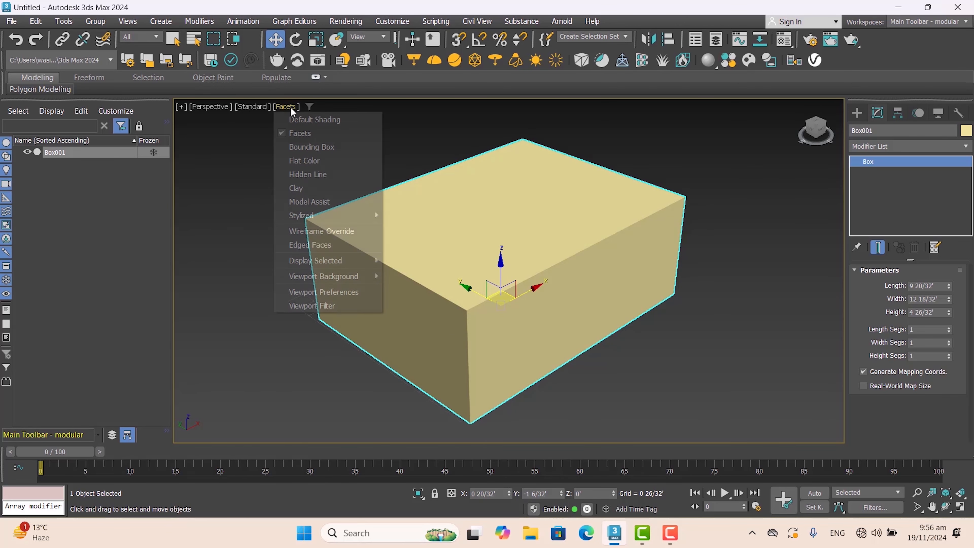
pyautogui.click(299, 246)
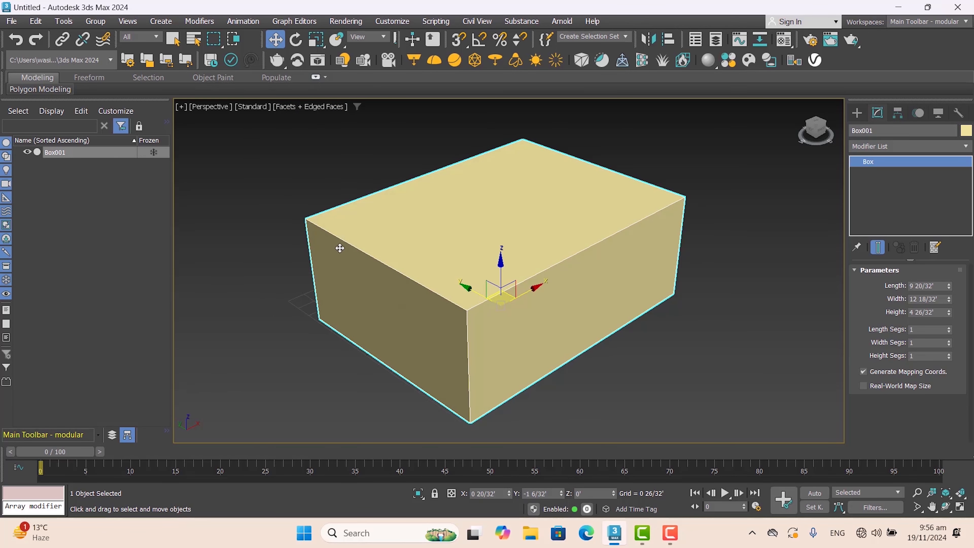
# Set the box's length segments to 12.
pyautogui.scroll(4, 467, 316)
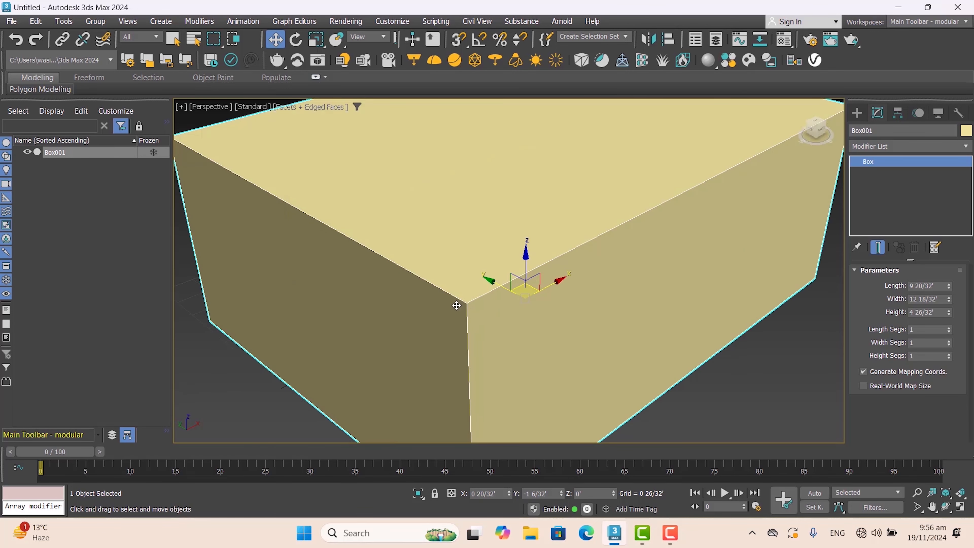
pyautogui.scroll(-3, 560, 274)
pyautogui.scroll(-2, 481, 384)
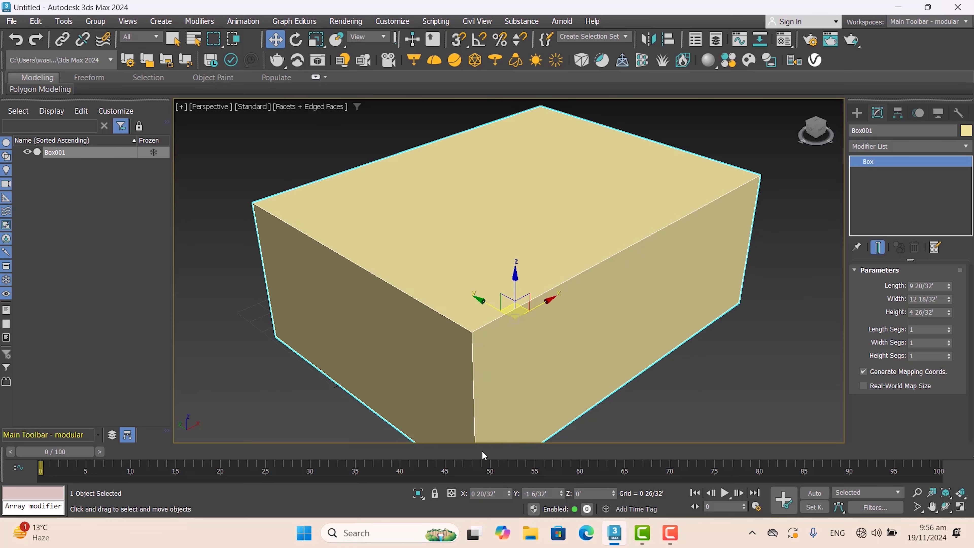
pyautogui.scroll(-3, 476, 348)
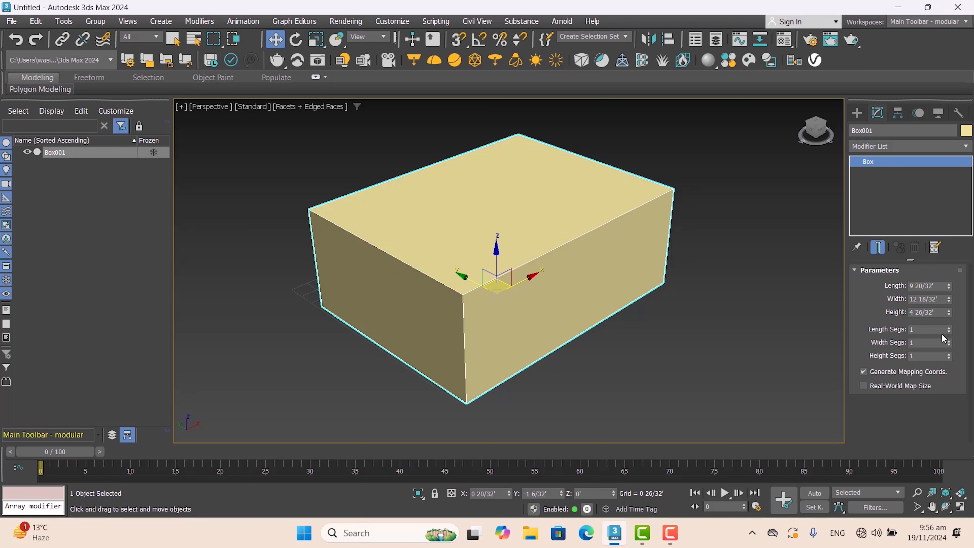
pyautogui.click(947, 328)
pyautogui.click(947, 328)
pyautogui.click(949, 328)
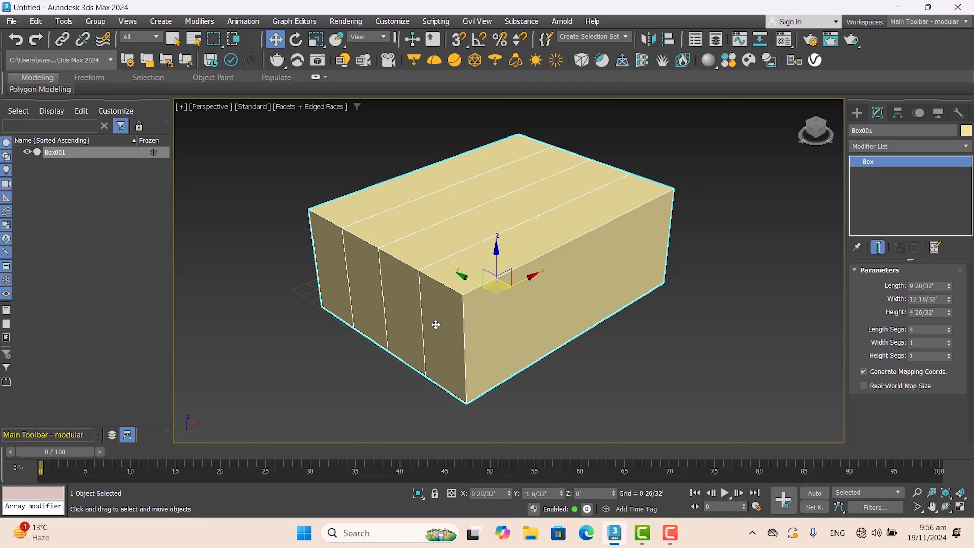
pyautogui.click(949, 327)
pyautogui.click(948, 328)
pyautogui.click(948, 328)
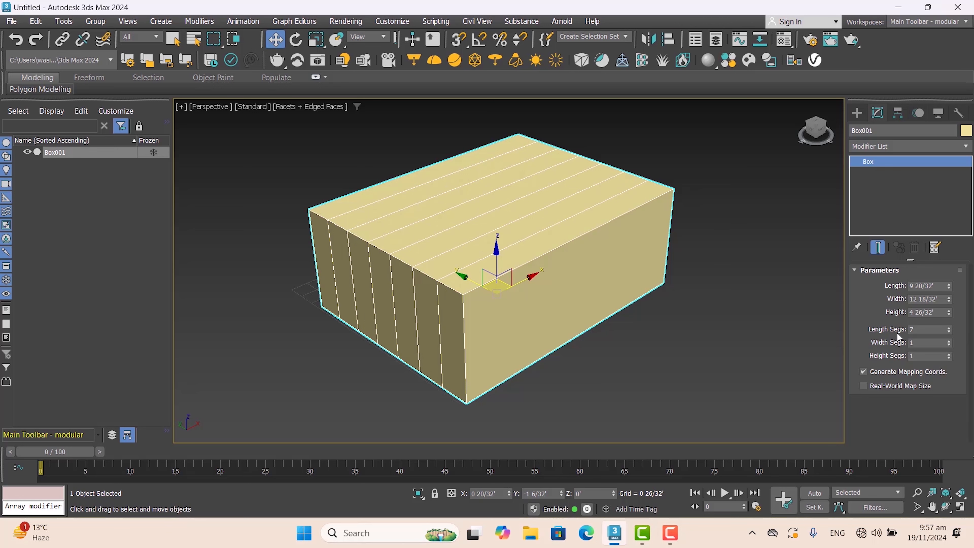
pyautogui.click(948, 328)
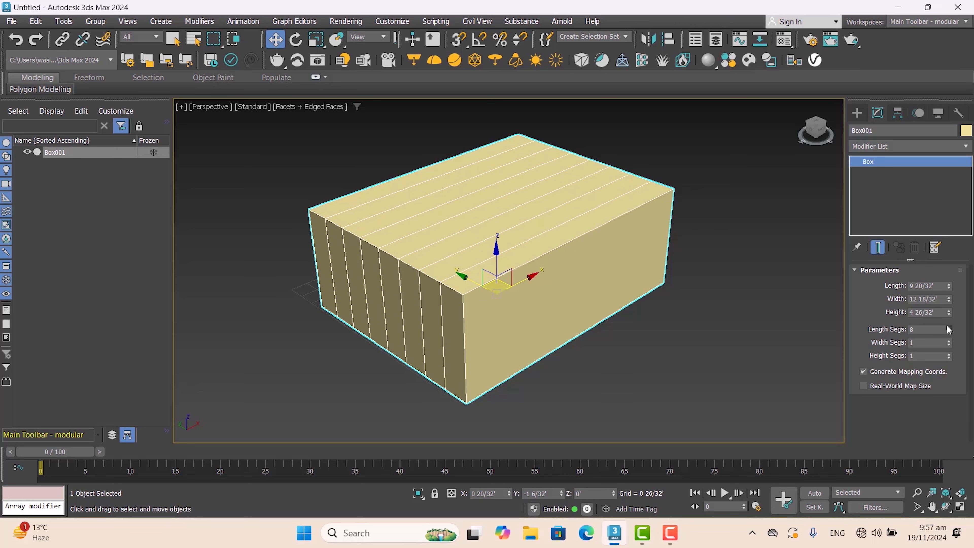
pyautogui.click(949, 327)
pyautogui.click(948, 328)
pyautogui.click(949, 328)
pyautogui.click(948, 328)
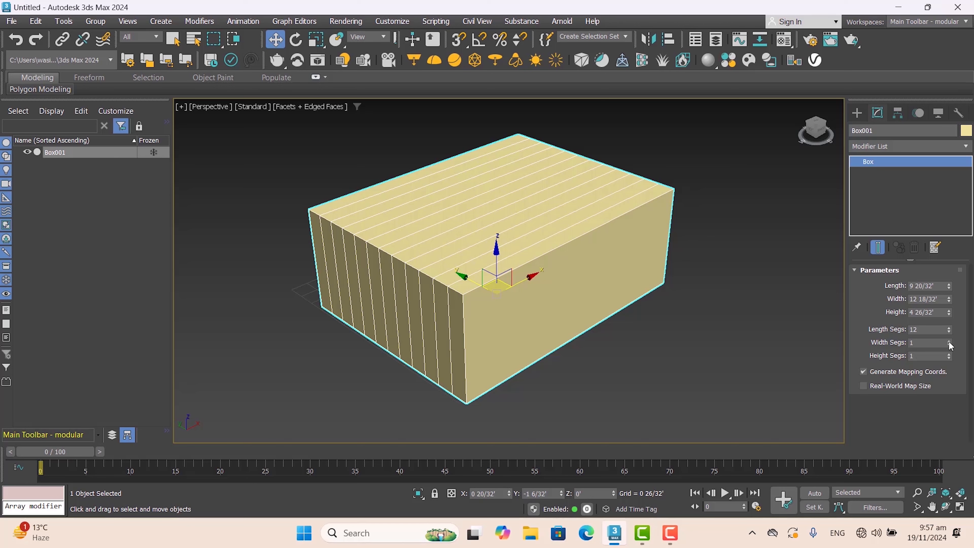
# Set the box's width segments to 12.
pyautogui.click(948, 341)
pyautogui.click(948, 341)
pyautogui.click(948, 341)
pyautogui.click(948, 340)
pyautogui.click(948, 341)
pyautogui.click(948, 341)
pyautogui.click(949, 340)
pyautogui.click(948, 340)
pyautogui.click(948, 341)
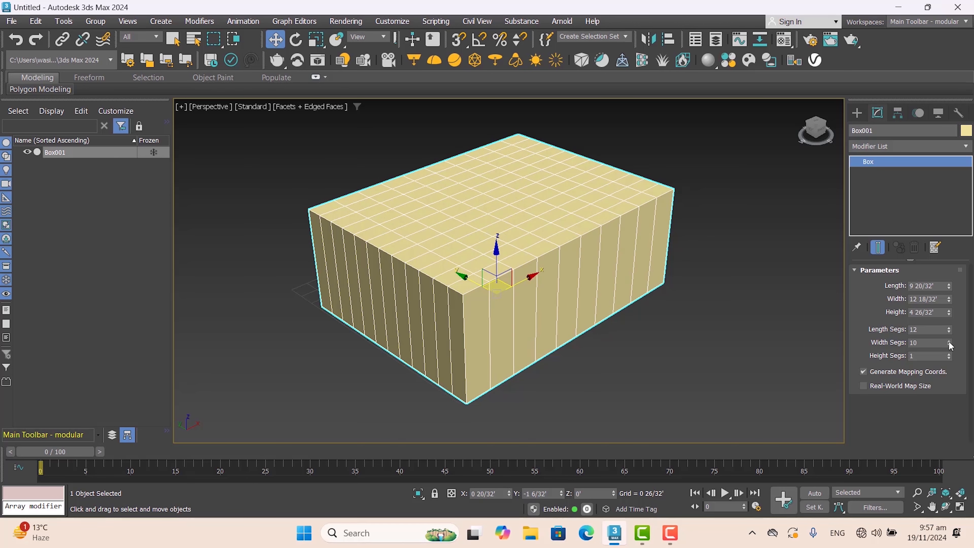
pyautogui.click(948, 340)
pyautogui.click(948, 340)
# Set the box's height segments to 12.
pyautogui.click(950, 355)
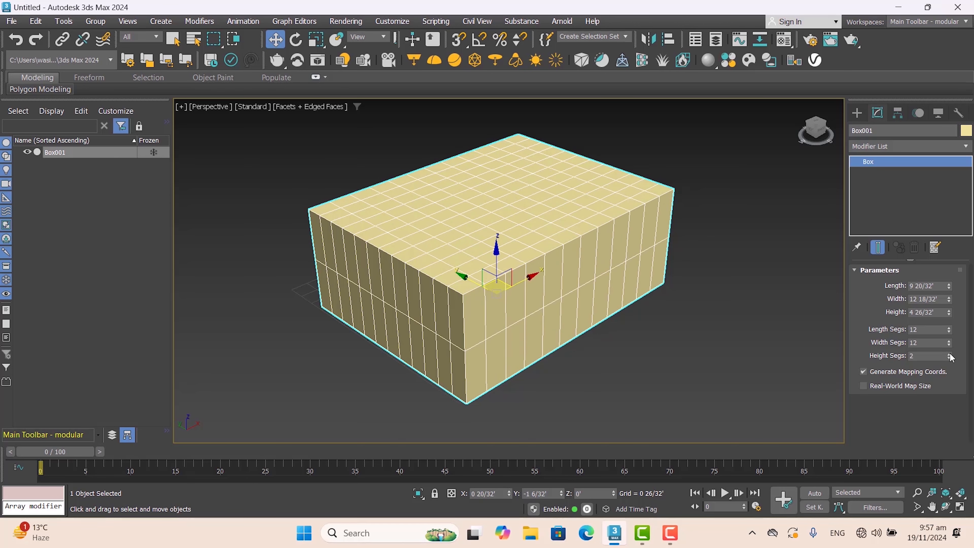
pyautogui.click(949, 355)
pyautogui.click(950, 355)
pyautogui.click(949, 355)
pyautogui.click(949, 354)
pyautogui.click(950, 355)
pyautogui.click(949, 355)
pyautogui.click(949, 355)
pyautogui.click(949, 354)
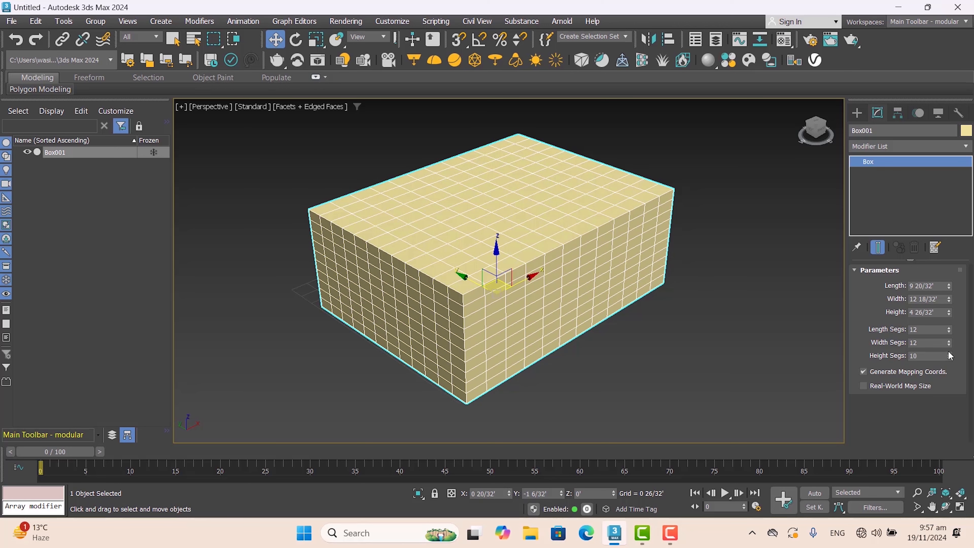
pyautogui.click(949, 355)
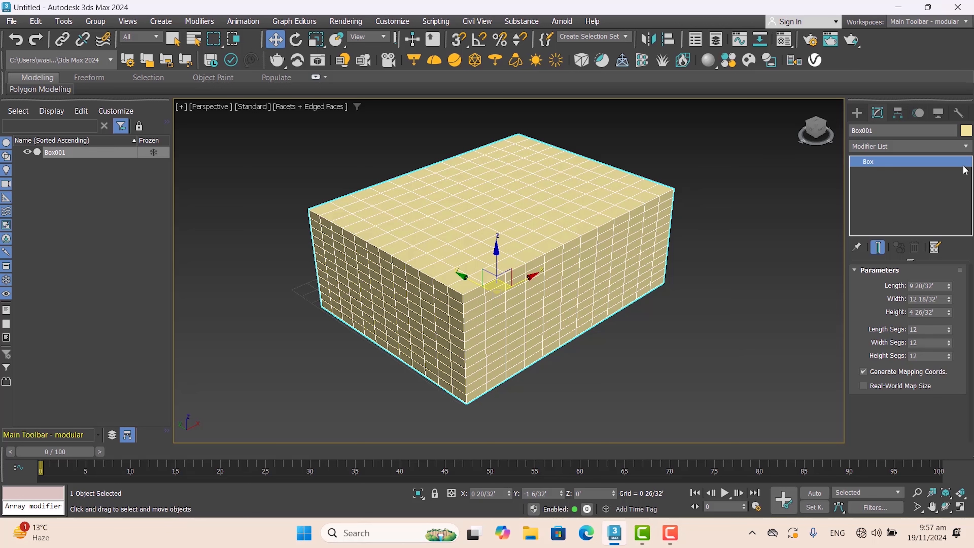
# Add an Edit Poly modifier to the box and expand its sub-object levels.
pyautogui.click(967, 149)
pyautogui.click(967, 149)
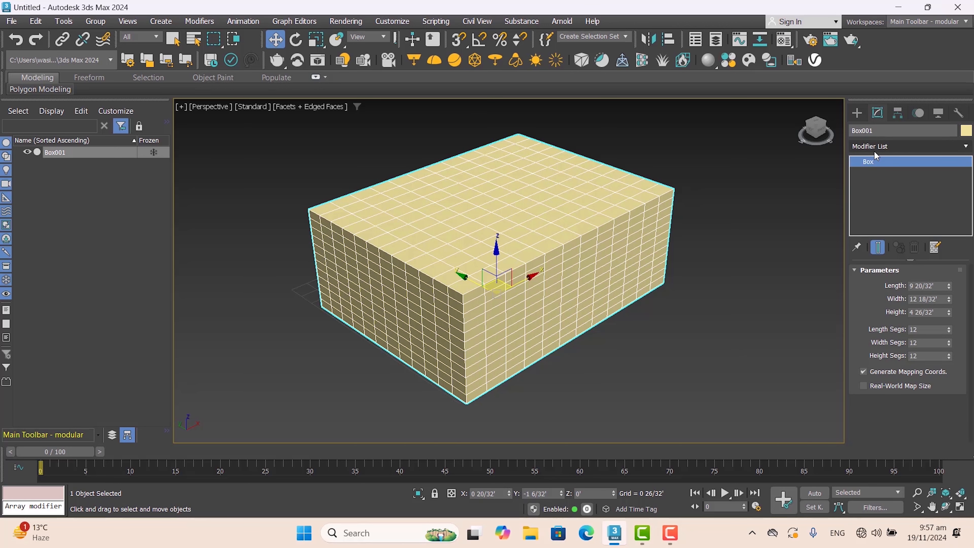
pyautogui.click(967, 147)
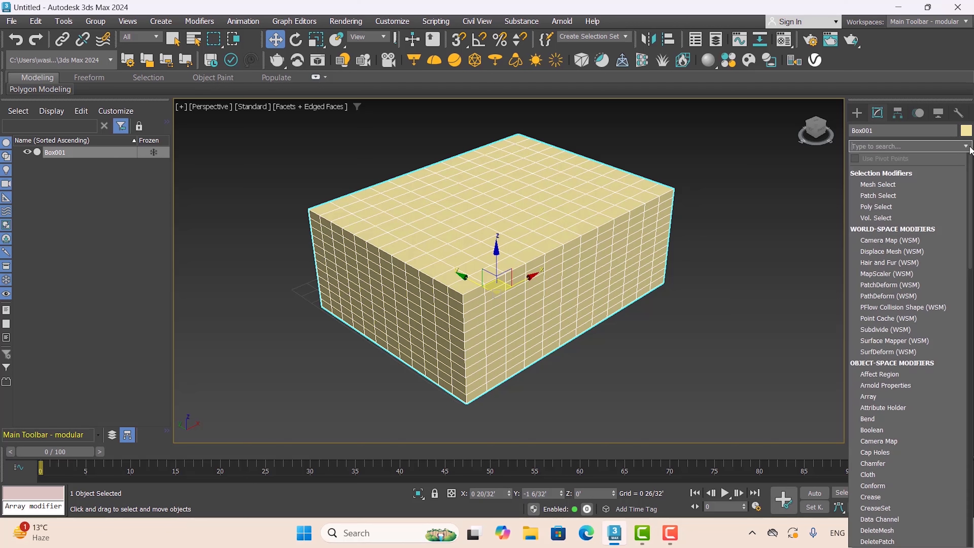
pyautogui.scroll(-7, 942, 194)
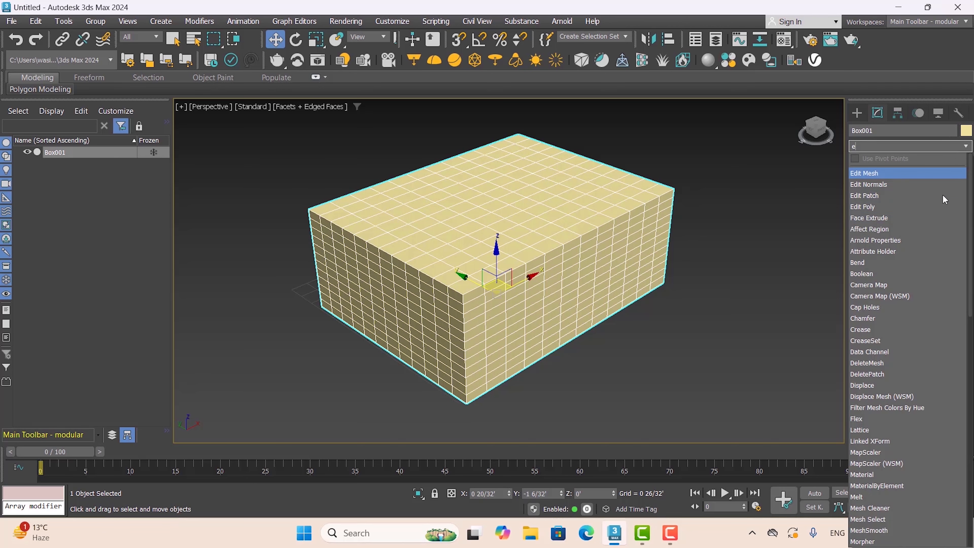
pyautogui.click(882, 209)
pyautogui.click(868, 161)
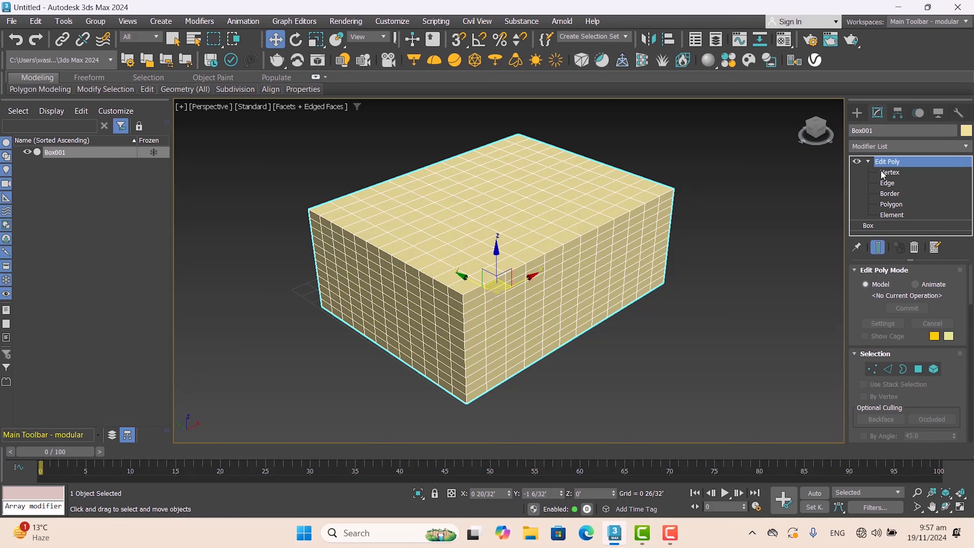
# Enter the Edit Poly modifier's Vertex level and select single vertices in turn along the top edge of the box's shorter visible side.
pyautogui.click(883, 173)
pyautogui.click(887, 162)
pyautogui.scroll(3, 480, 289)
pyautogui.click(911, 174)
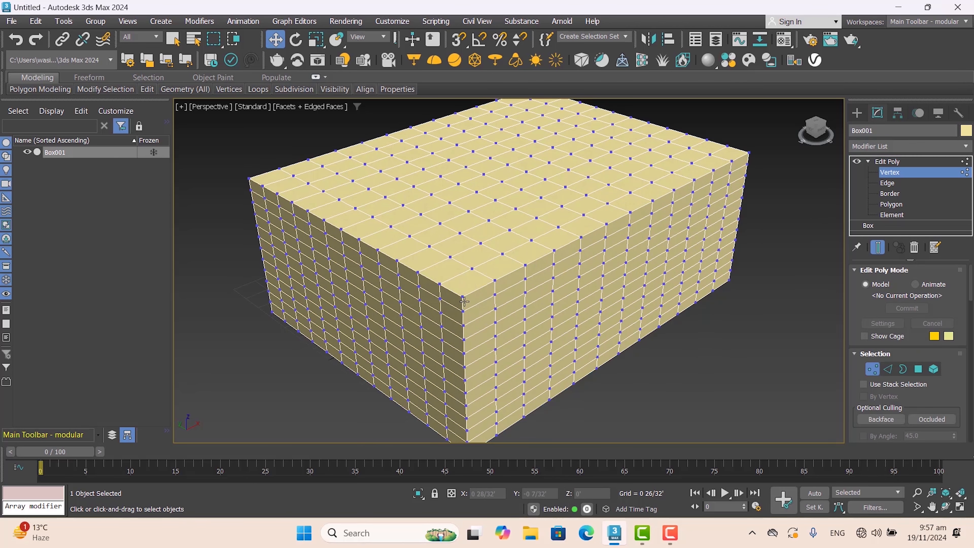
pyautogui.click(440, 286)
pyautogui.scroll(2, 440, 286)
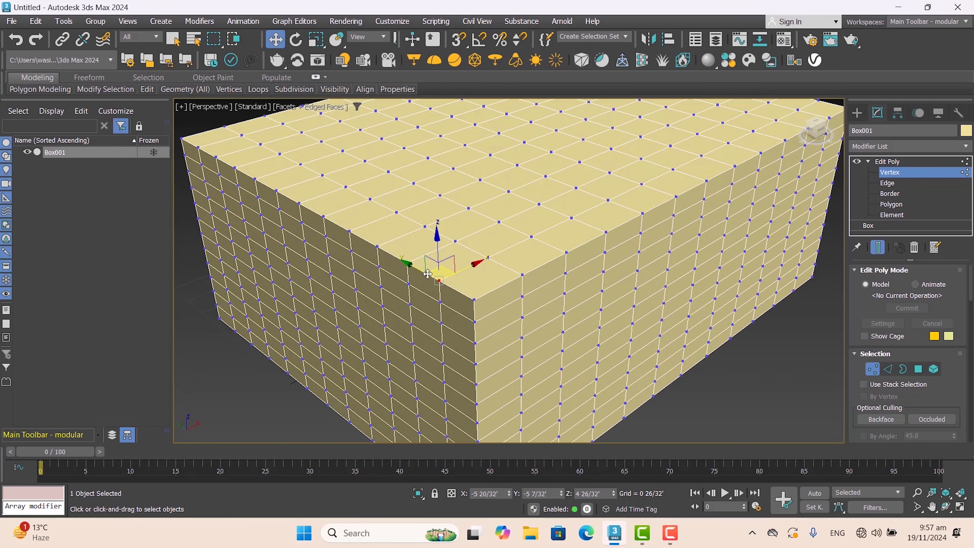
pyautogui.click(379, 245)
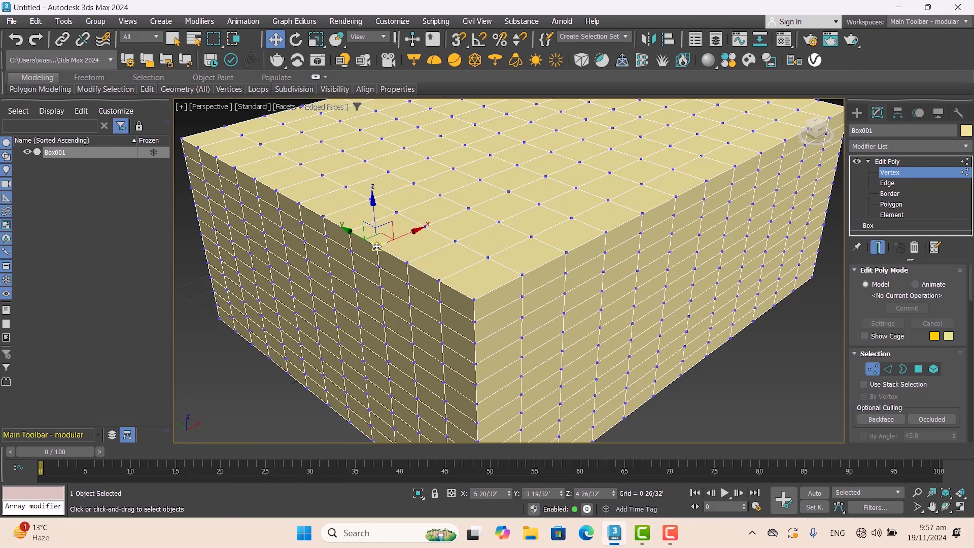
pyautogui.click(348, 234)
pyautogui.click(332, 218)
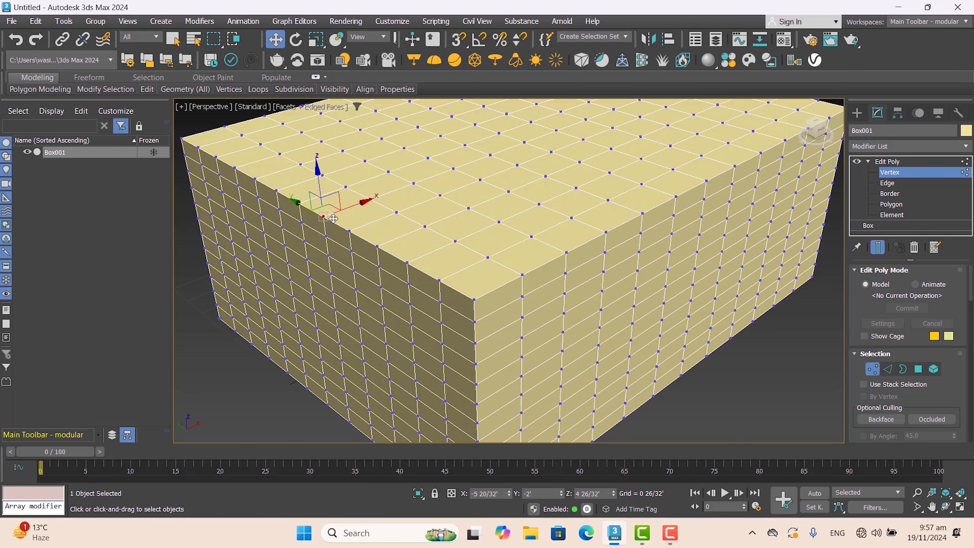
# Switch the Vertex sub-object level off and back on twice.
pyautogui.click(900, 166)
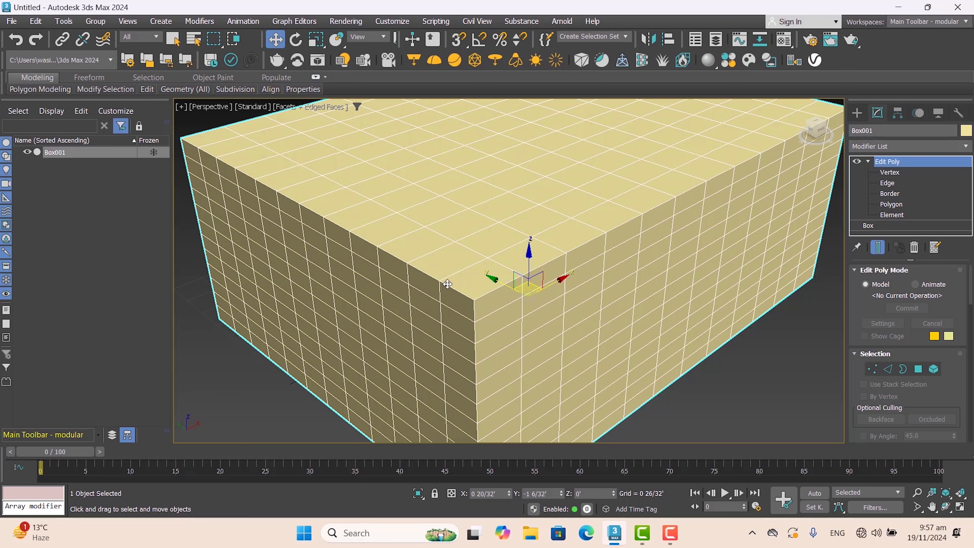
pyautogui.press('1')
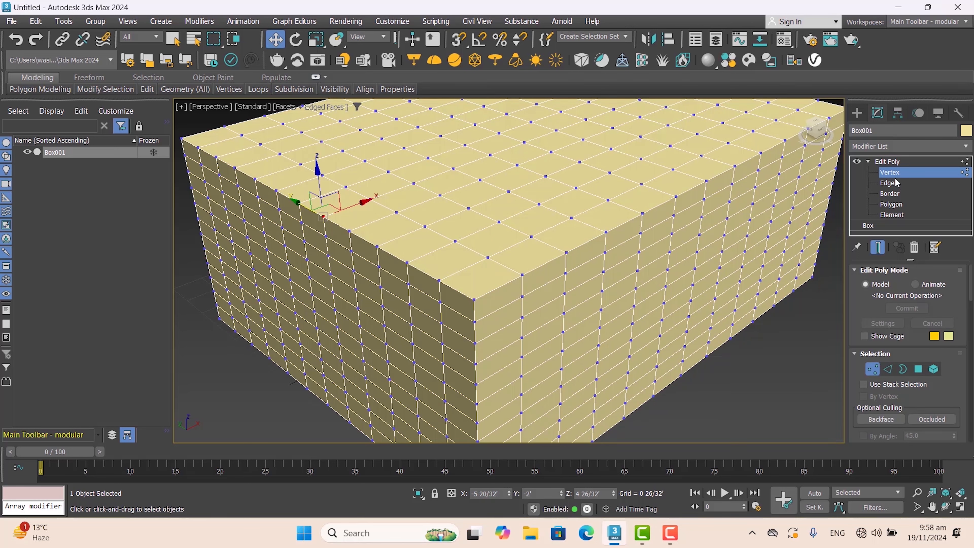
pyautogui.press('1')
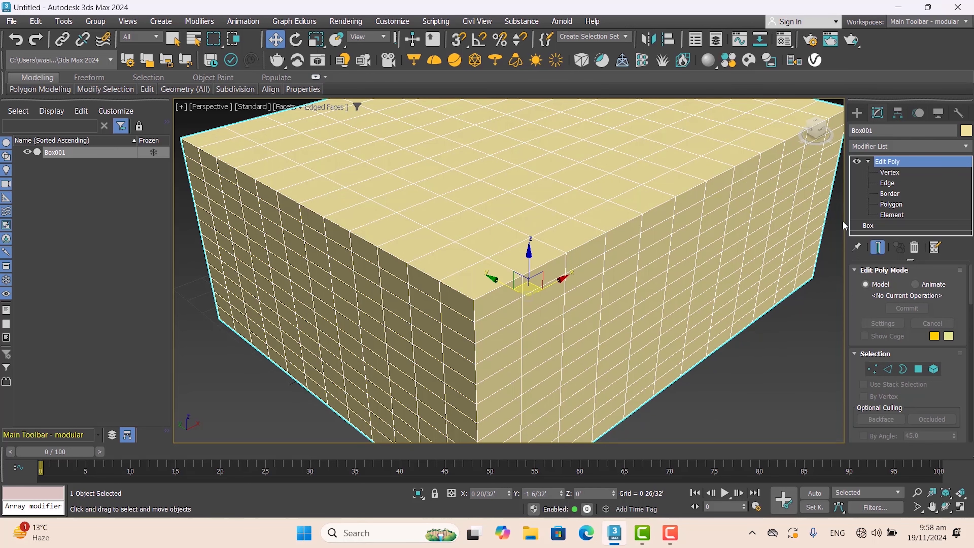
pyautogui.click(890, 173)
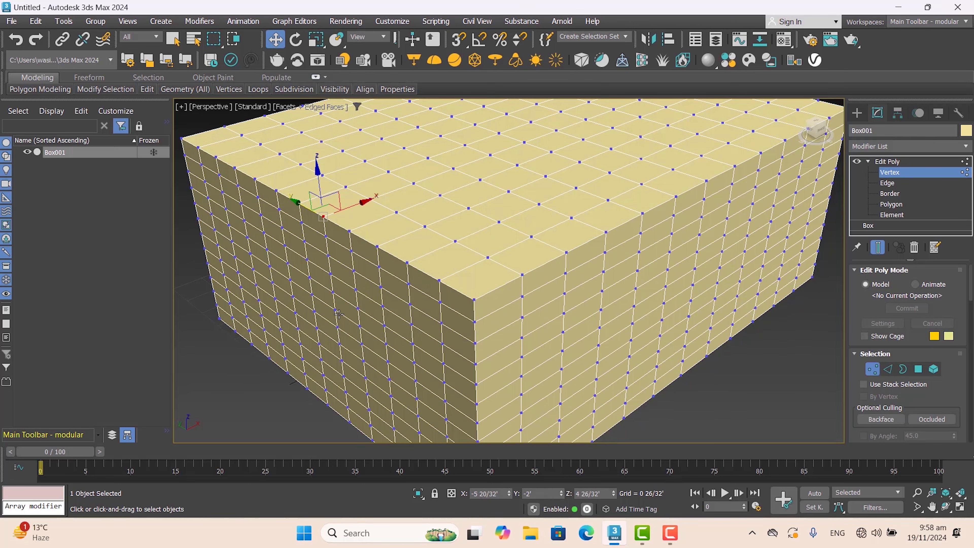
# Select individual vertices one after another along the same top edge, including the box's near corner vertex.
pyautogui.click(349, 231)
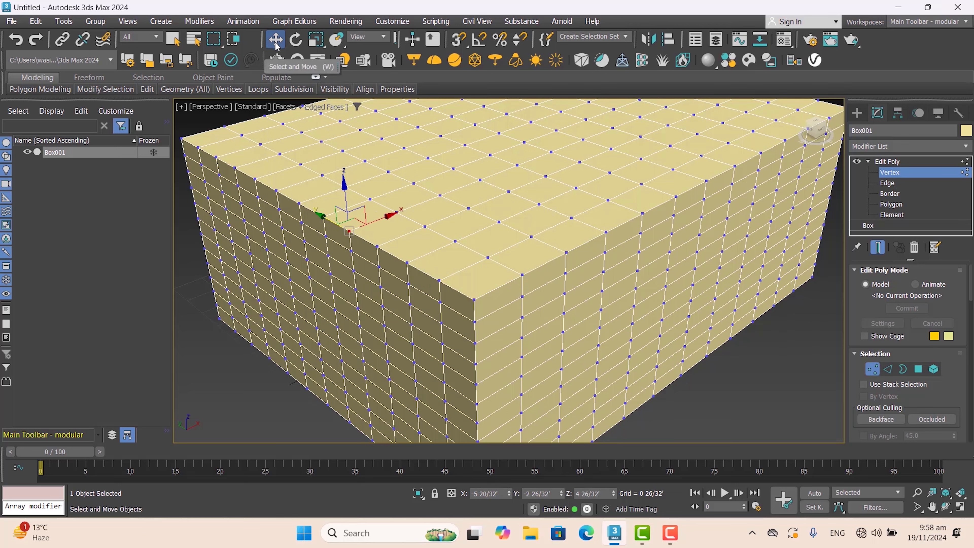
pyautogui.click(377, 246)
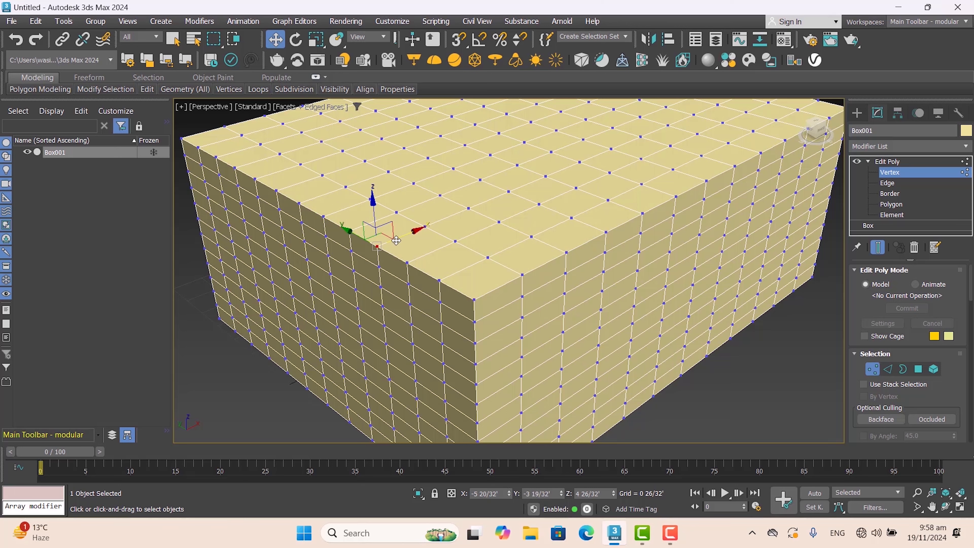
pyautogui.click(407, 262)
pyautogui.click(377, 246)
pyautogui.click(408, 264)
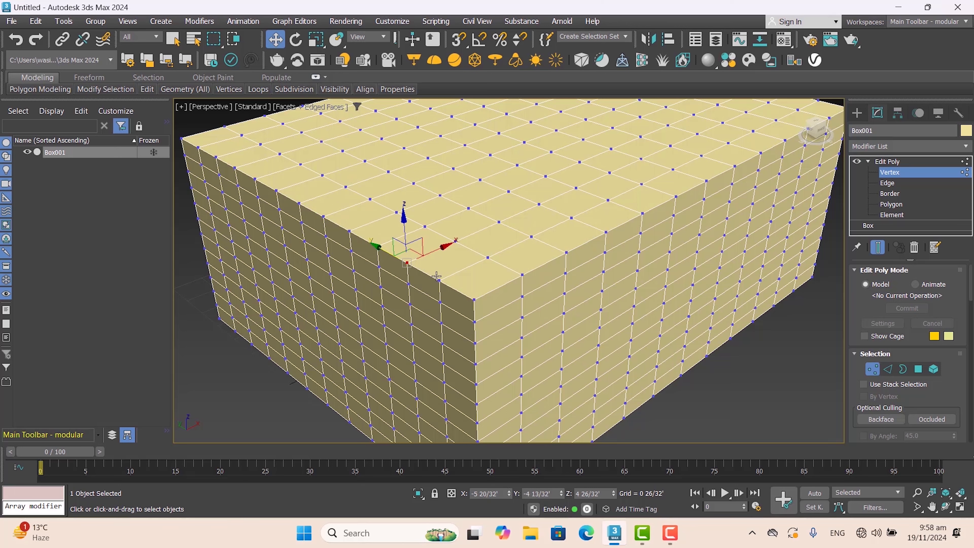
pyautogui.click(472, 299)
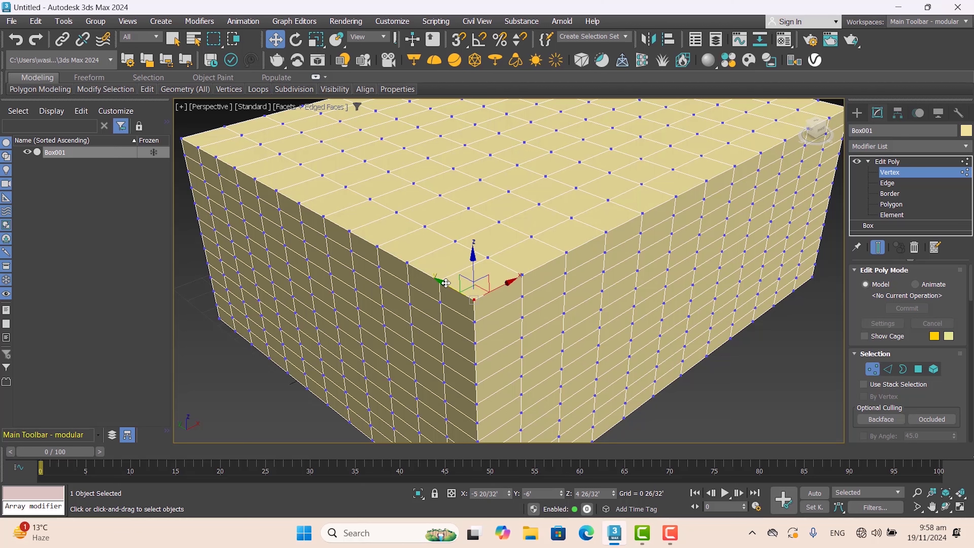
pyautogui.click(441, 281)
pyautogui.click(409, 264)
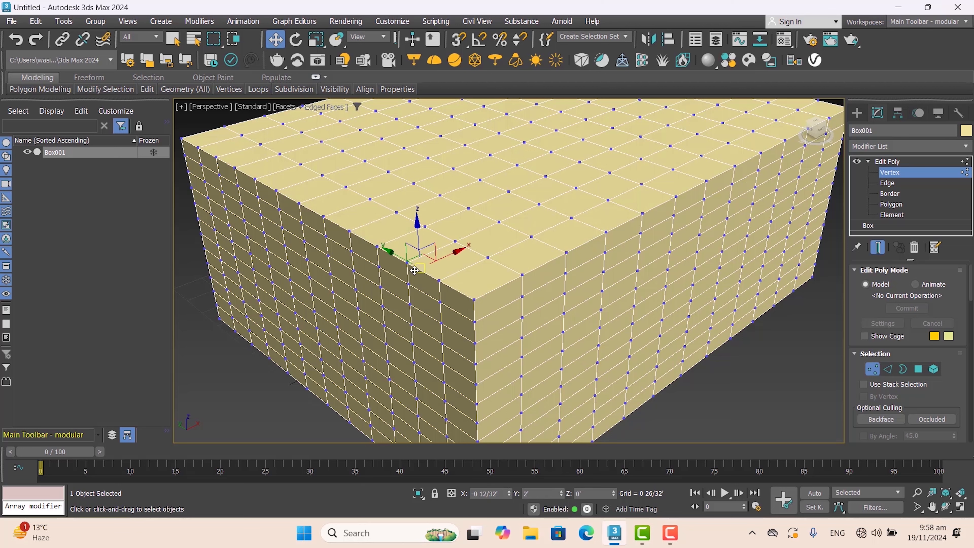
pyautogui.click(407, 264)
# Move three separate vertices of that top edge outward along X, to about -6 16/32', -6 10/32' and -6 9/32'.
pyautogui.moveTo(380, 248)
pyautogui.mouseDown()
pyautogui.moveTo(406, 233)
pyautogui.moveTo(311, 265)
pyautogui.moveTo(368, 242)
pyautogui.mouseUp()
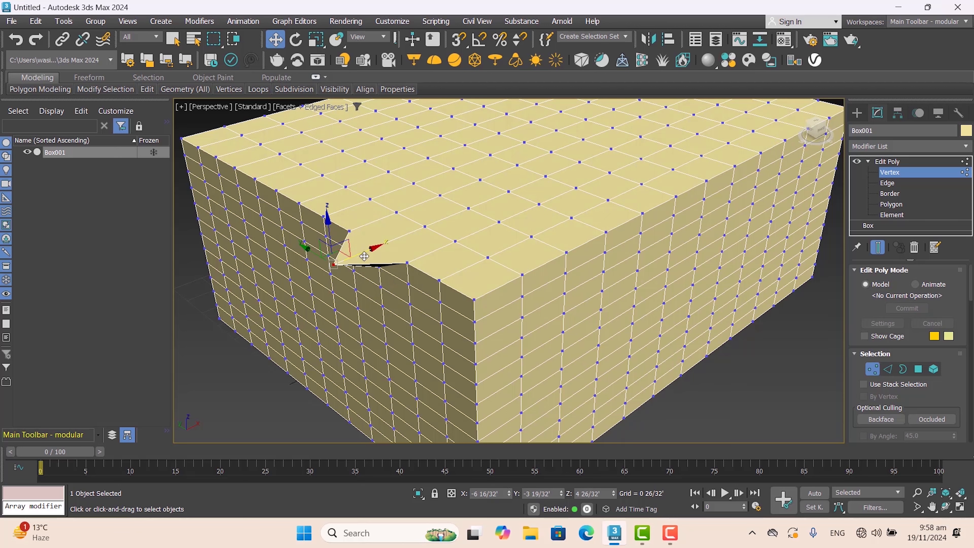
pyautogui.click(441, 280)
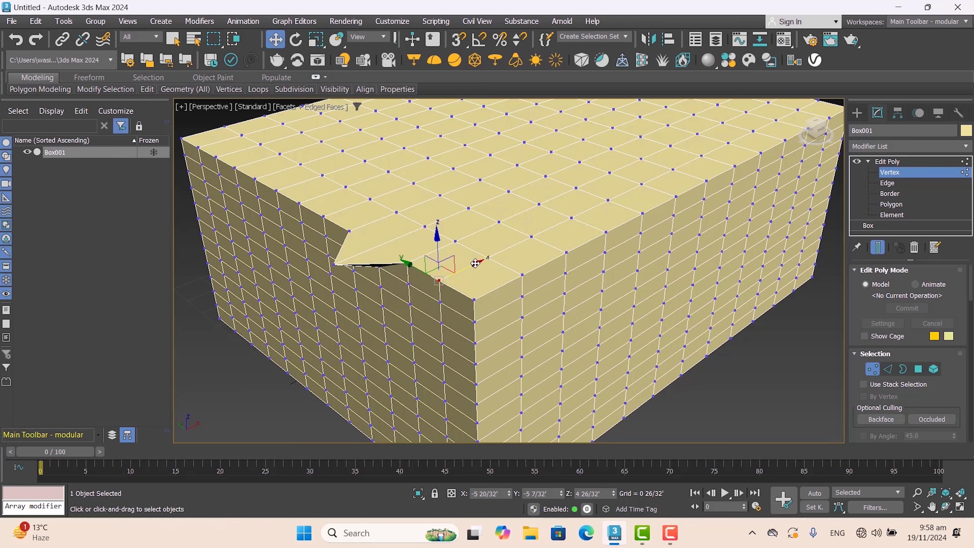
pyautogui.moveTo(476, 265); pyautogui.dragTo(442, 309)
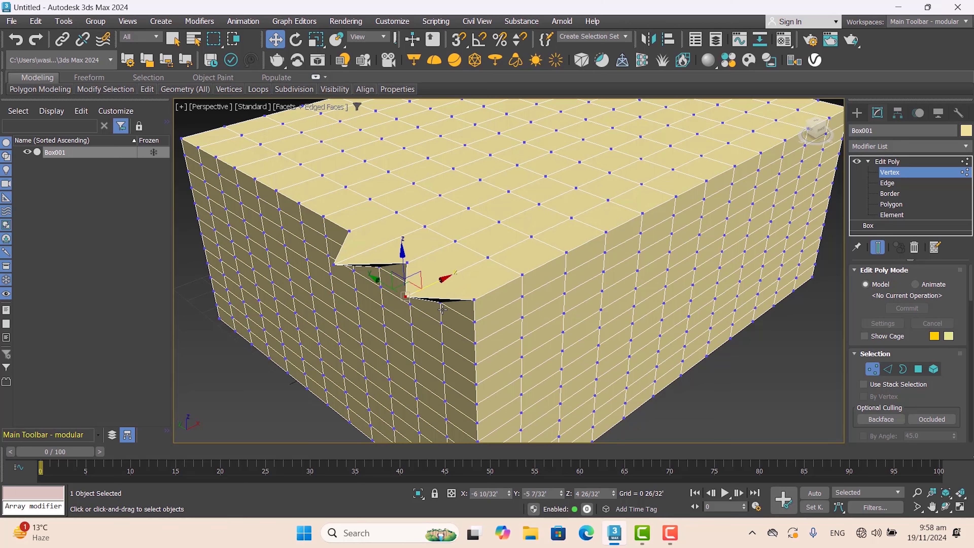
pyautogui.click(296, 206)
pyautogui.moveTo(336, 198); pyautogui.dragTo(323, 218)
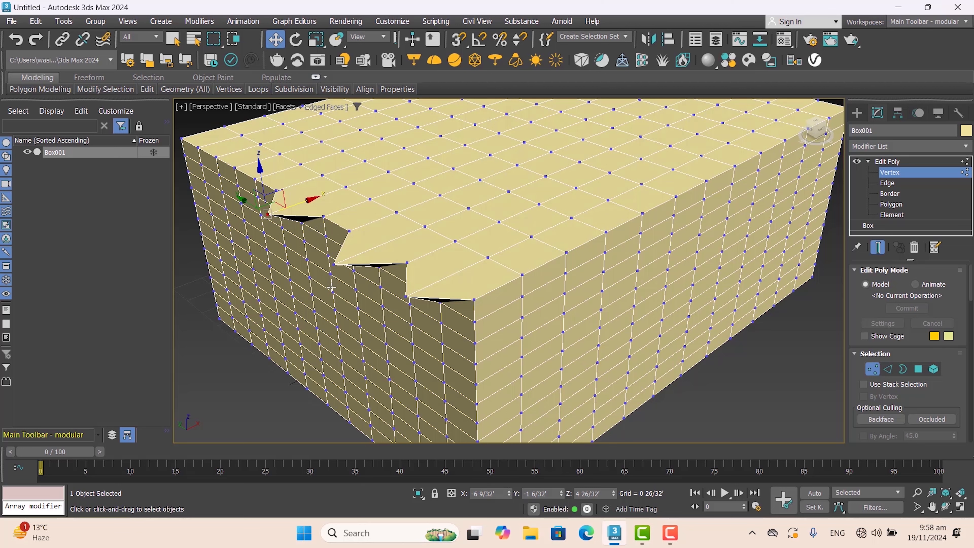
# Undo the three vertex moves on the box's top edge.
pyautogui.hotkey('ctrl', 'z')
pyautogui.hotkey('ctrl', 'z')
pyautogui.hotkey('ctrl', 'z')
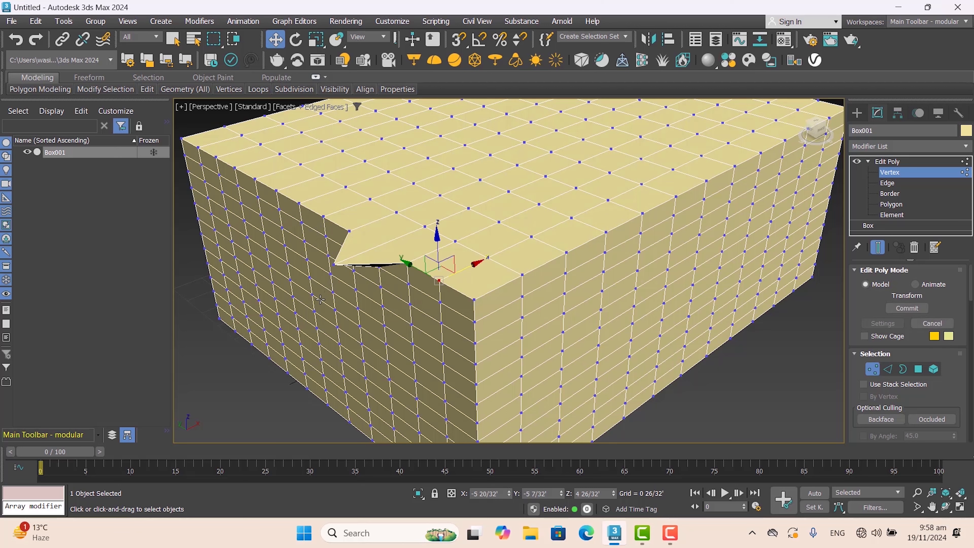
pyautogui.hotkey('ctrl', 'z')
pyautogui.hotkey('ctrl', 'z')
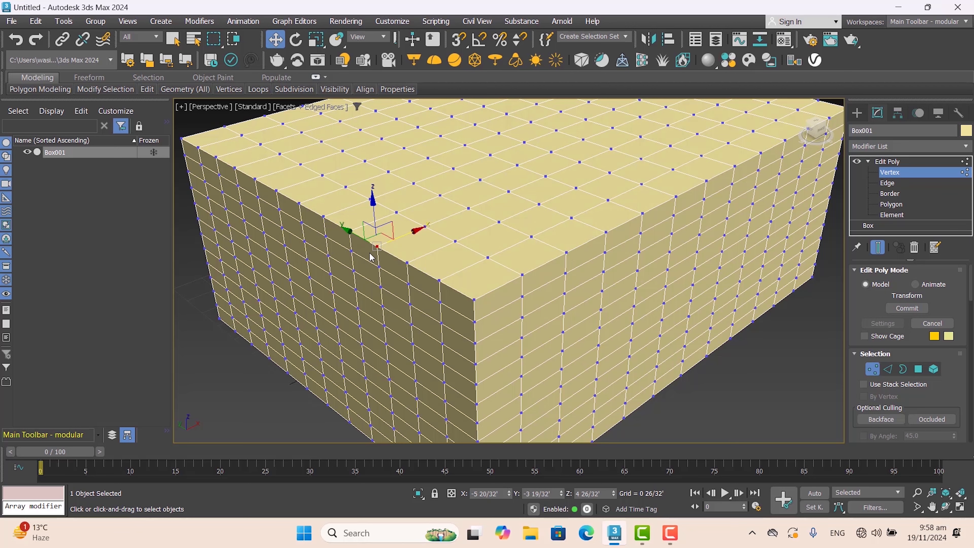
pyautogui.scroll(2, 409, 236)
pyautogui.scroll(3, 409, 237)
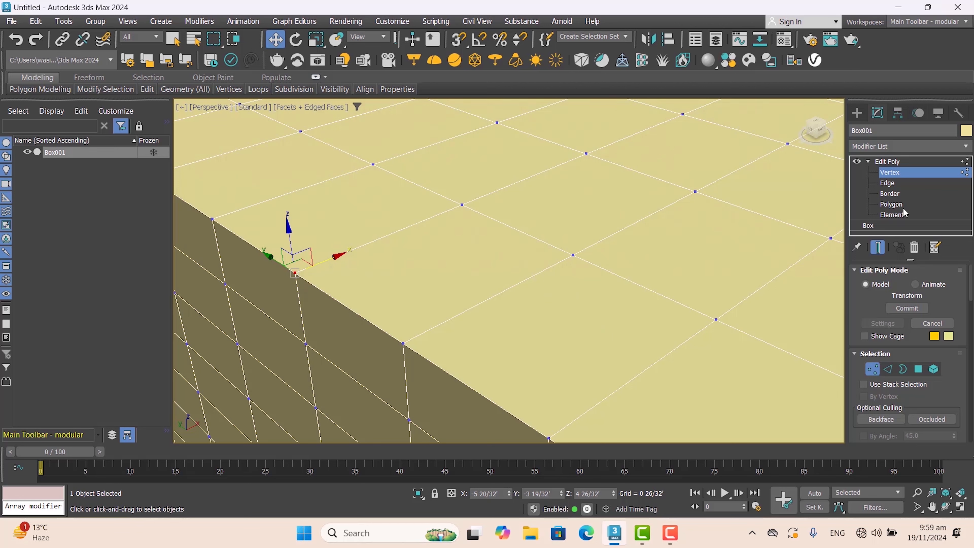
# Switch to the Edge sub-object level, move one top-face edge outward along X to about -5 7/32', and undo the move.
pyautogui.click(898, 182)
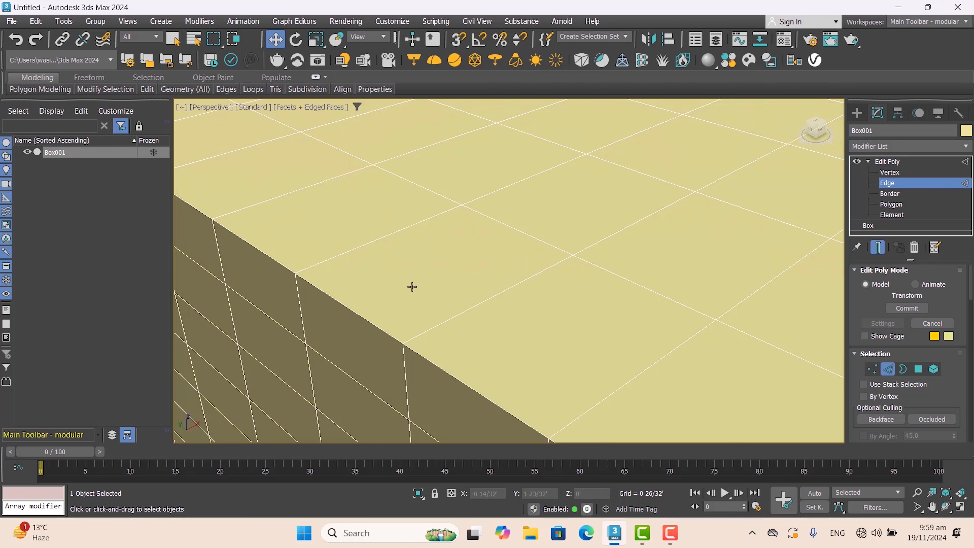
pyautogui.click(390, 233)
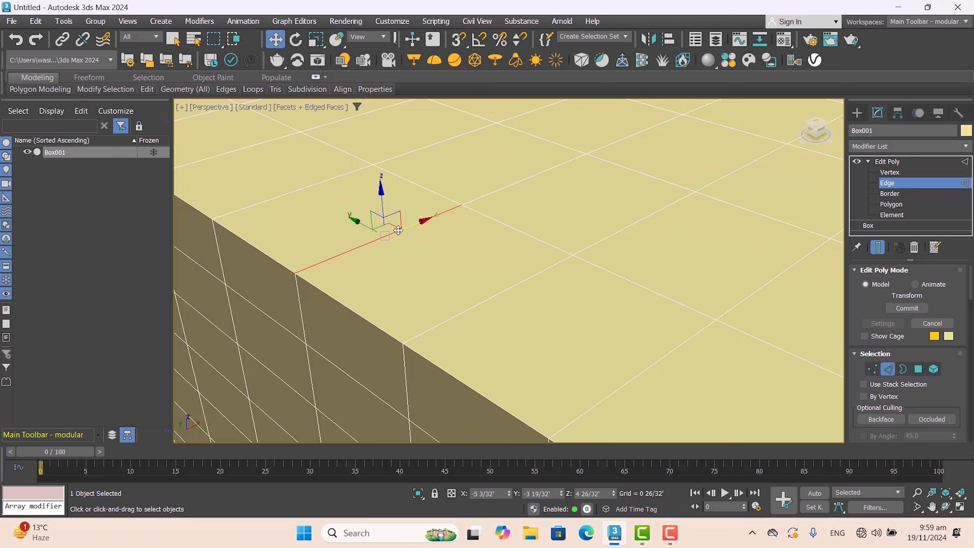
pyautogui.moveTo(395, 225); pyautogui.dragTo(382, 236)
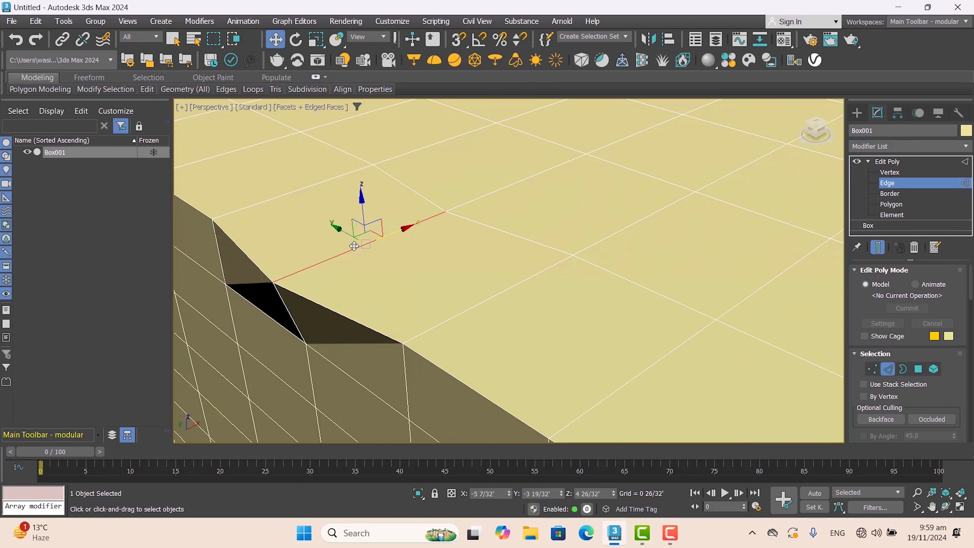
pyautogui.hotkey('ctrl', 'z')
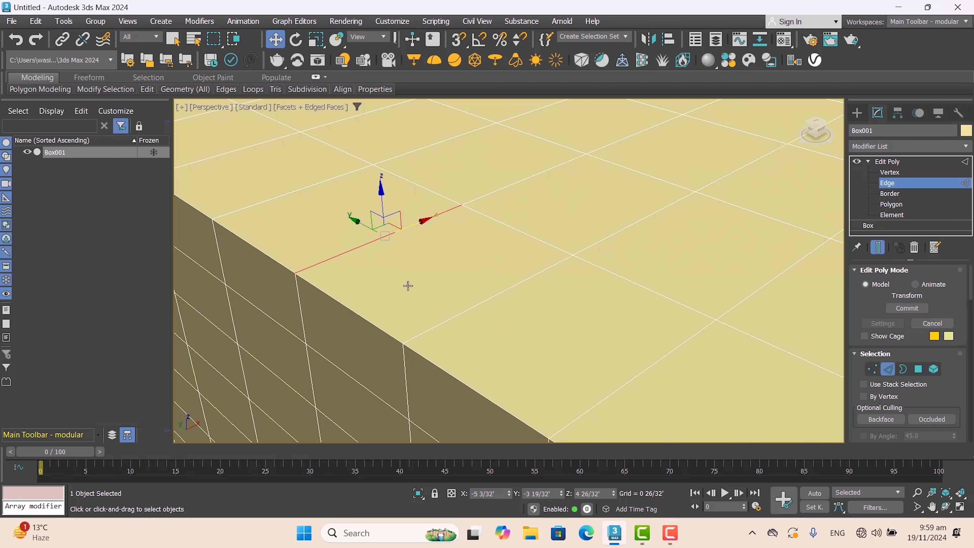
# Select neighbouring parallel edges on the box's top face one after another, finishing on the edge at Y -3 19/32'.
pyautogui.click(459, 318)
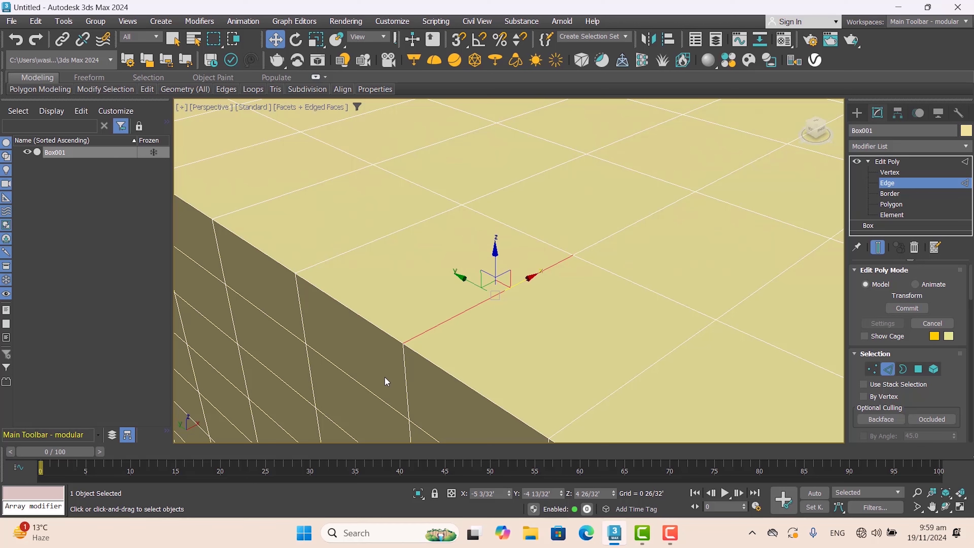
pyautogui.moveTo(442, 312); pyautogui.dragTo(393, 199)
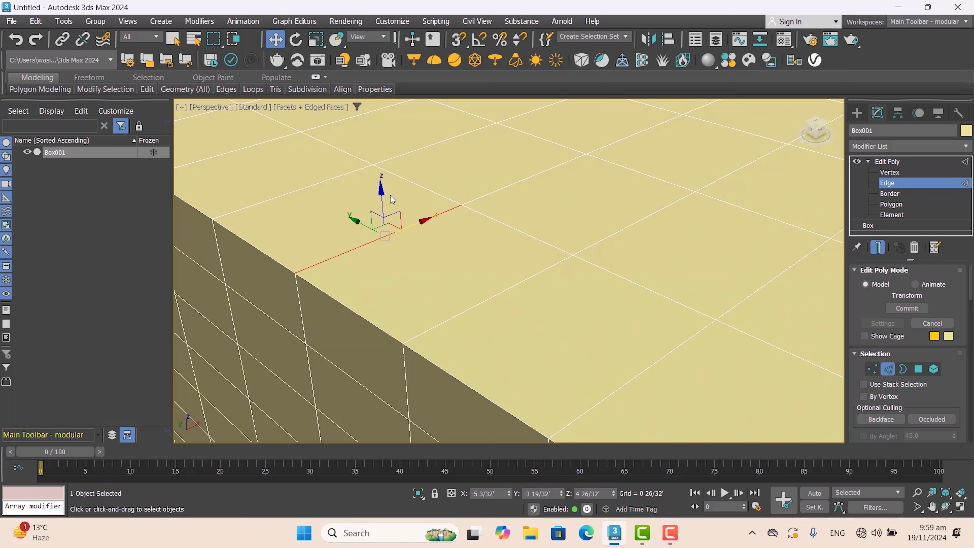
pyautogui.click(383, 213)
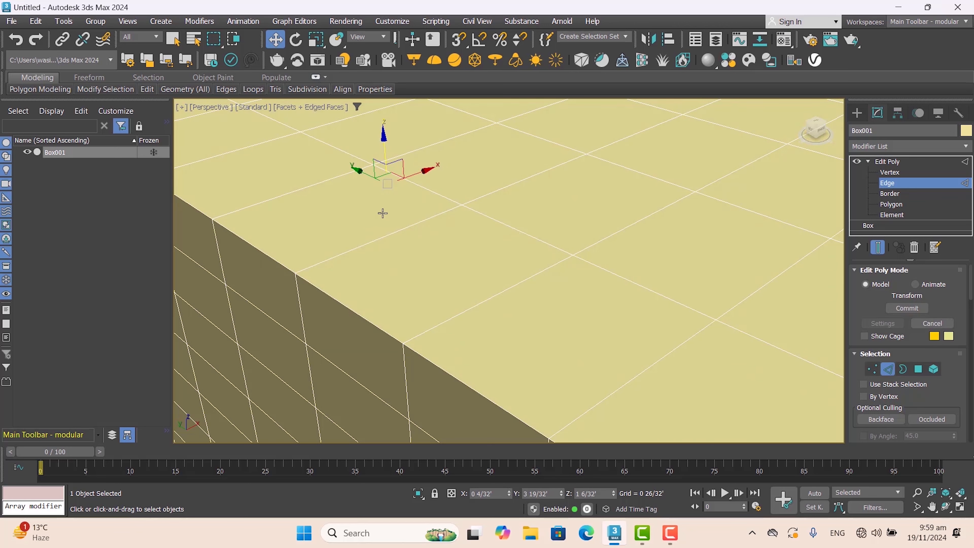
pyautogui.click(388, 233)
pyautogui.moveTo(384, 202); pyautogui.dragTo(384, 337)
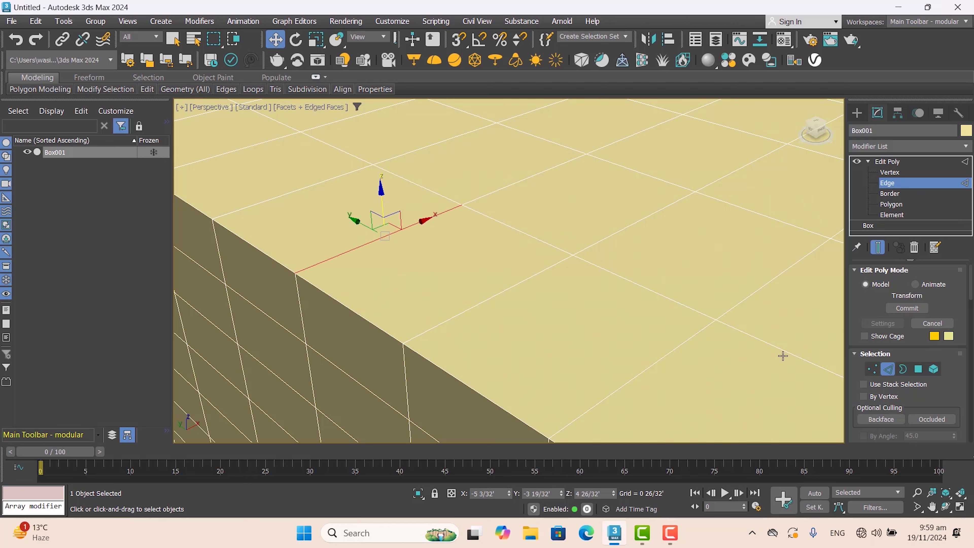
# Preview an edge extrusion with a raised height on the selected top-face edge and cancel it.
pyautogui.moveTo(971, 290); pyautogui.dragTo(966, 333)
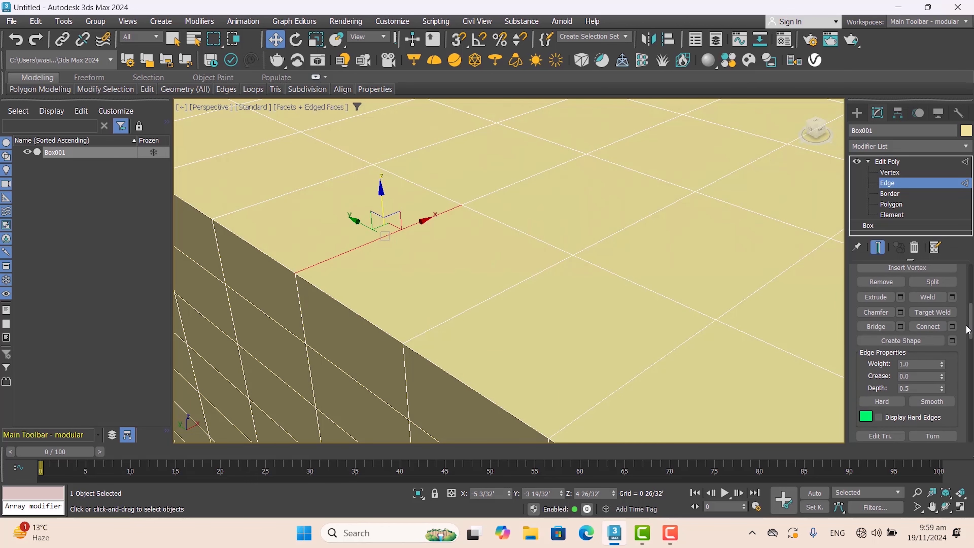
pyautogui.click(901, 297)
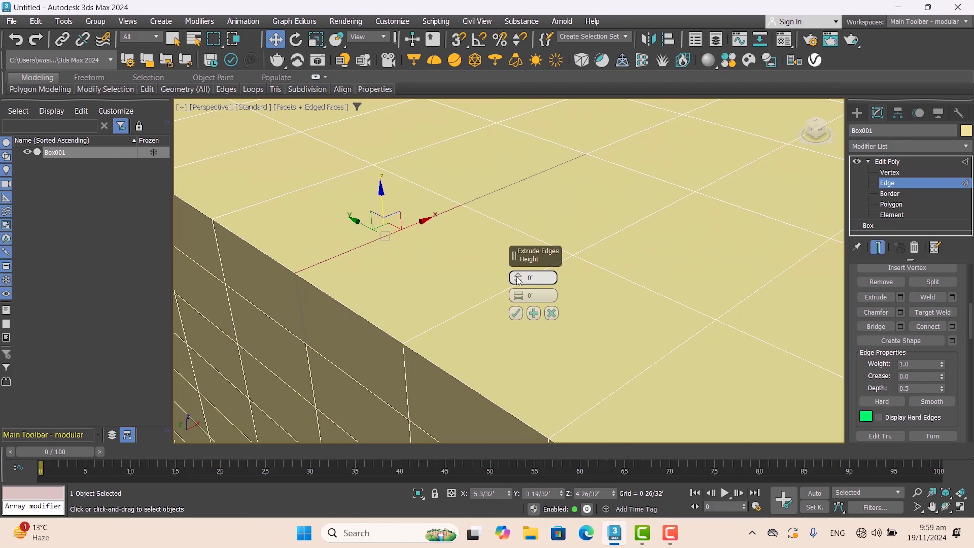
pyautogui.moveTo(518, 282)
pyautogui.mouseDown()
pyautogui.moveTo(517, 241)
pyautogui.moveTo(521, 273)
pyautogui.moveTo(520, 241)
pyautogui.moveTo(522, 264)
pyautogui.mouseUp()
pyautogui.click(551, 313)
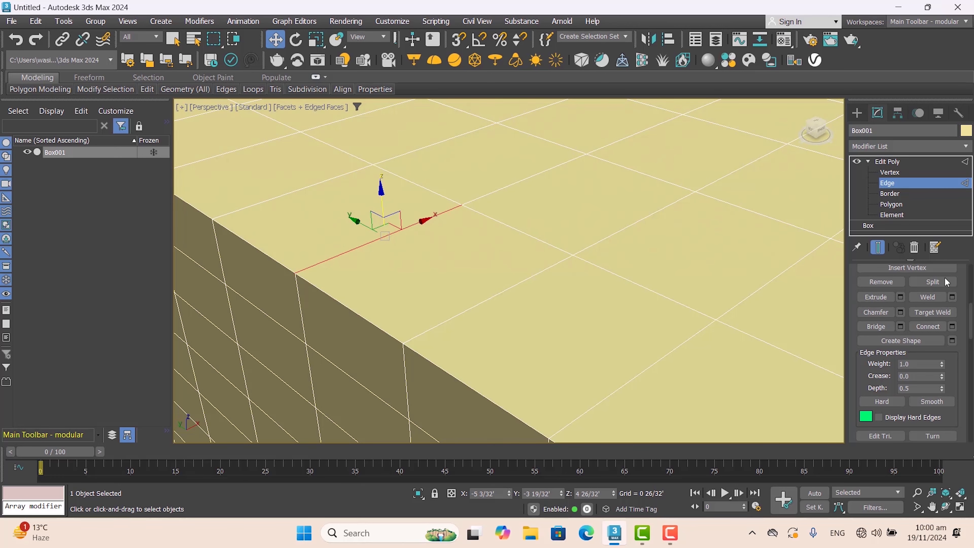
# Remove the selected top-face edge and undo the removal.
pyautogui.click(894, 284)
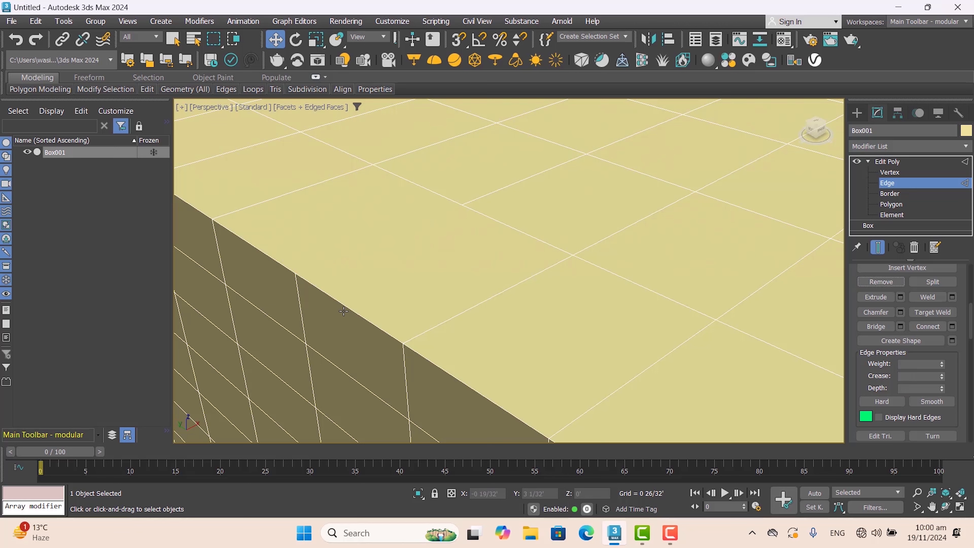
pyautogui.hotkey('ctrl', 'z')
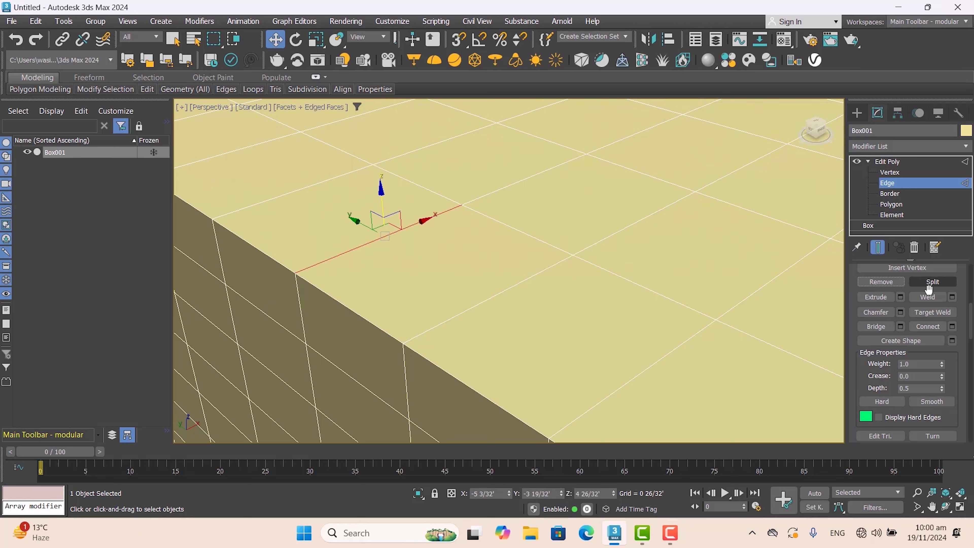
# Try to split the selected top-face edge and move it, including upward along Z, and undo the change.
pyautogui.click(942, 283)
pyautogui.moveTo(395, 229)
pyautogui.mouseDown()
pyautogui.moveTo(377, 239)
pyautogui.moveTo(412, 226)
pyautogui.mouseUp()
pyautogui.click(376, 240)
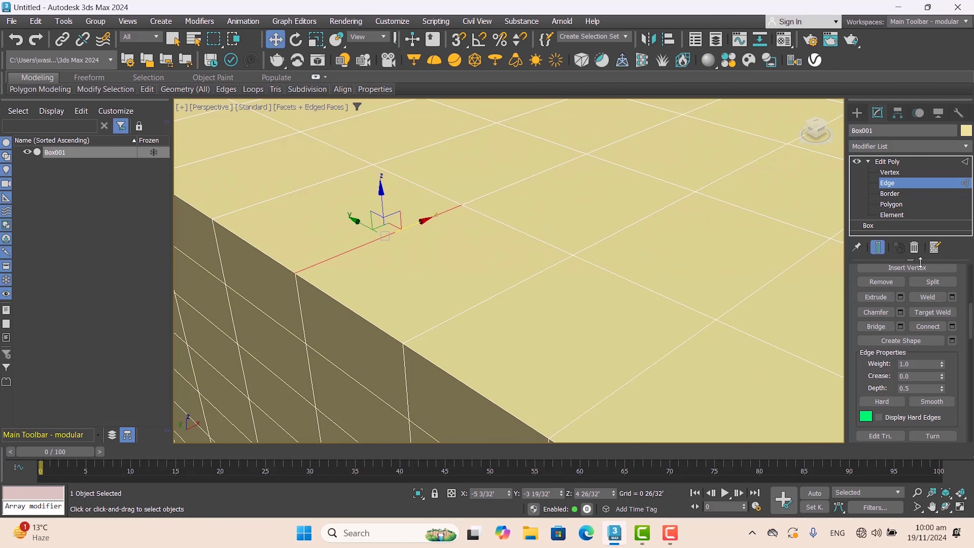
pyautogui.click(932, 281)
pyautogui.moveTo(379, 199); pyautogui.dragTo(379, 166)
pyautogui.hotkey('ctrl', 'z')
# Extrude the selected top-face edge to a height of 0 11/32' with zero width, and undo the extrusion.
pyautogui.click(900, 297)
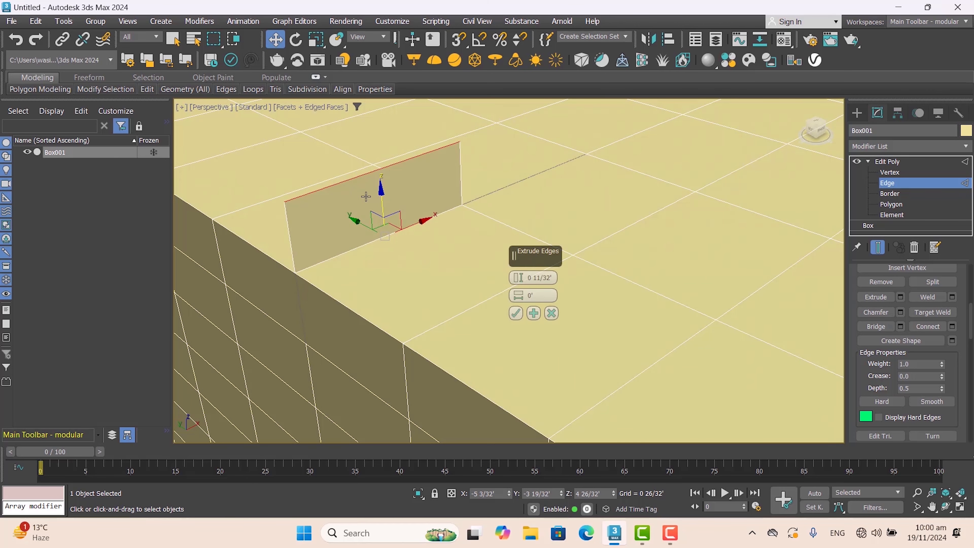
pyautogui.click(515, 313)
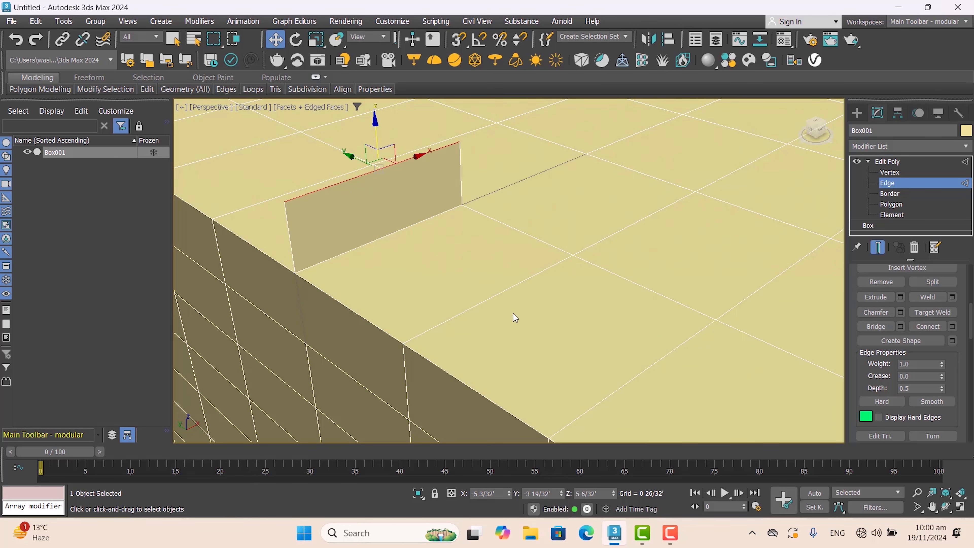
pyautogui.hotkey('ctrl', 'z')
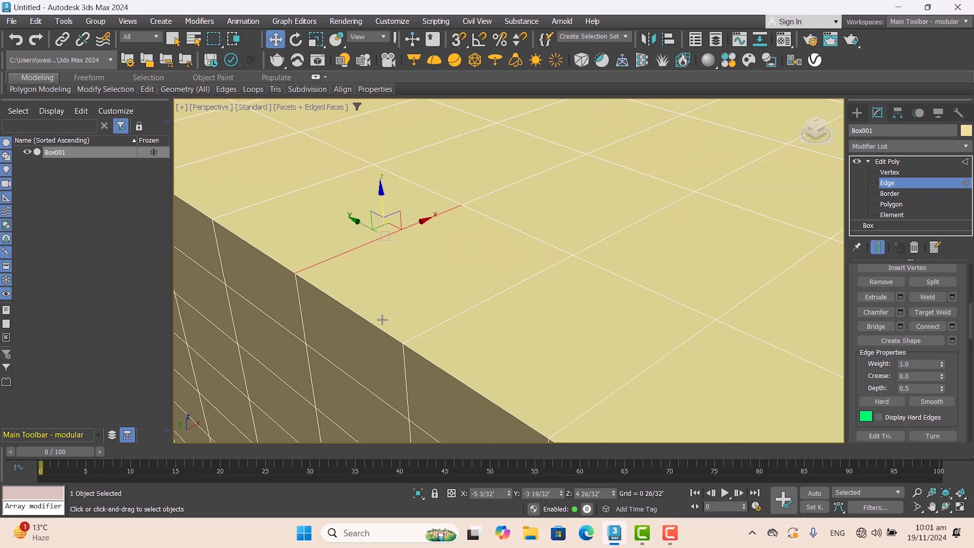
# Switch to the Polygon sub-object level and delete the top-face polygon next to the box's border edge.
pyautogui.click(890, 205)
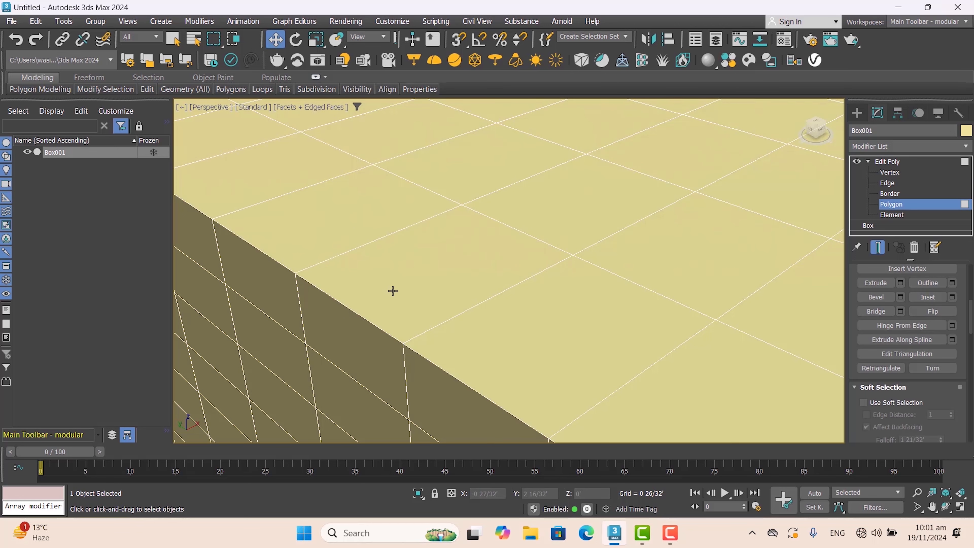
pyautogui.click(393, 290)
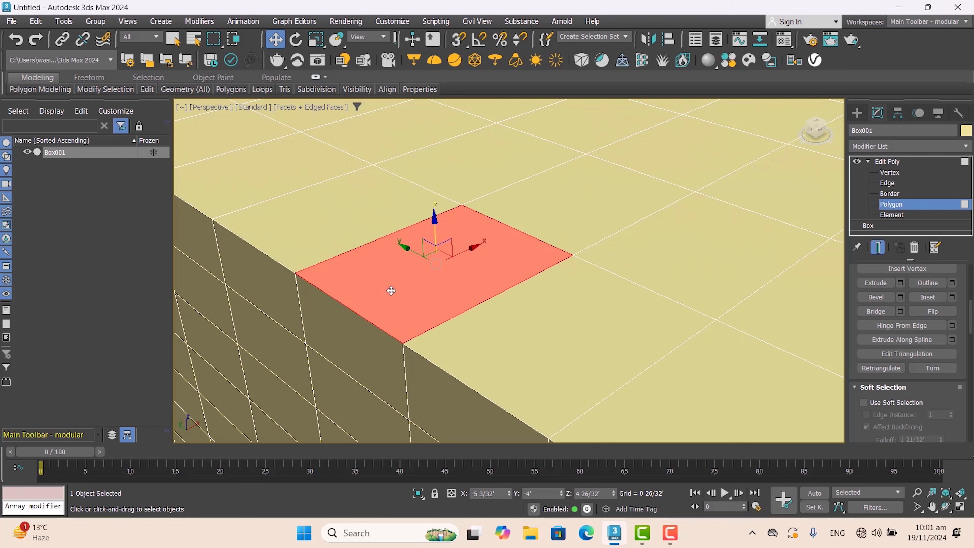
pyautogui.press('Delete')
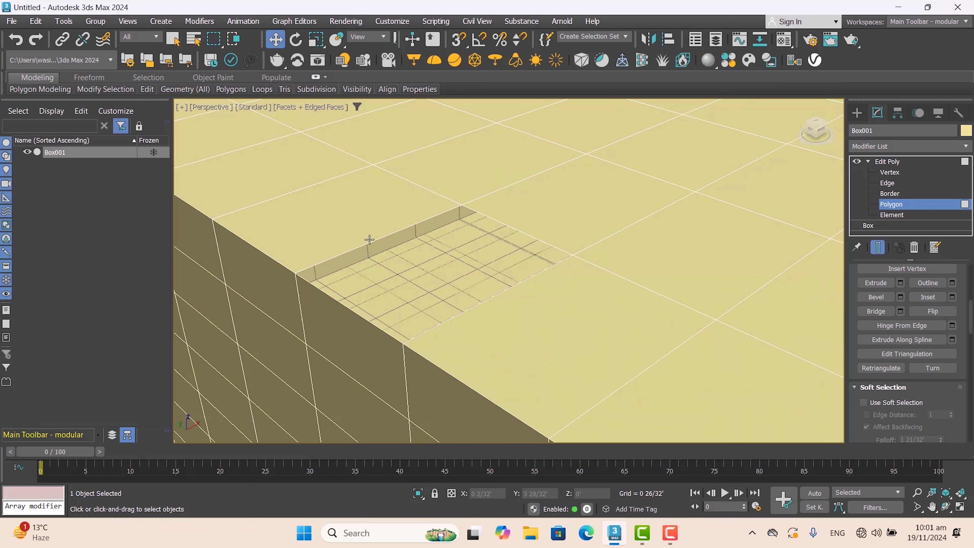
# Move the opening's far edge along Y close to its opposite edge, and shift the edge selected there to about Y -4 12/32'.
pyautogui.click(892, 184)
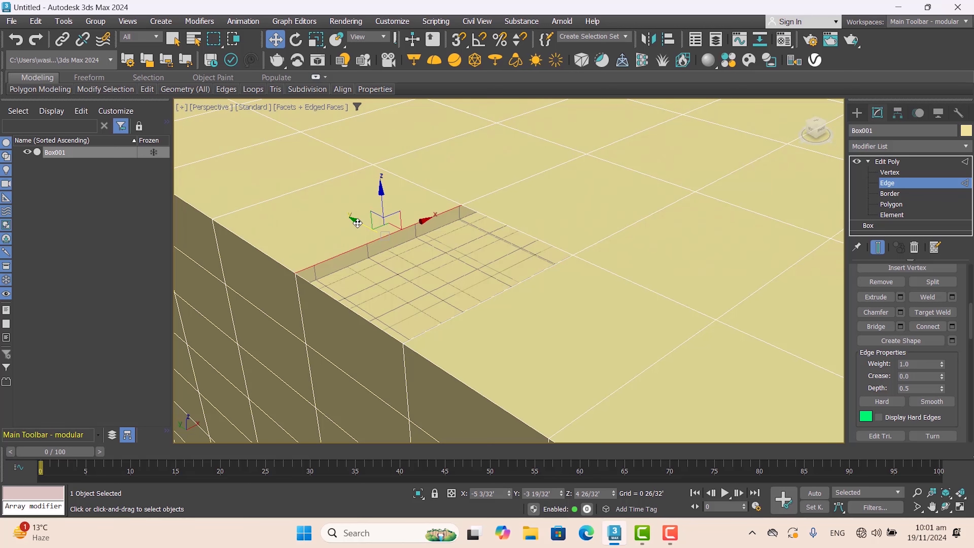
pyautogui.moveTo(363, 227); pyautogui.dragTo(429, 326)
pyautogui.click(435, 331)
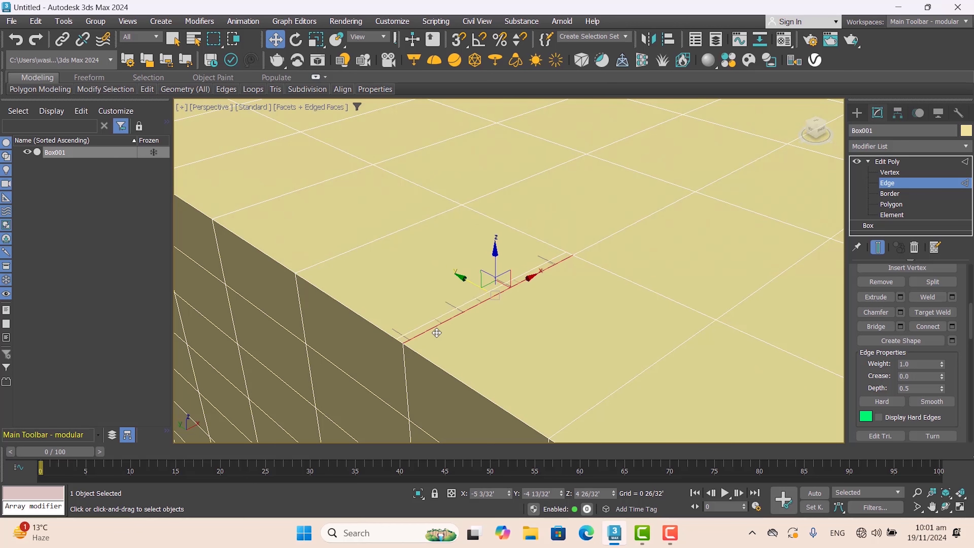
pyautogui.moveTo(466, 278); pyautogui.dragTo(460, 279)
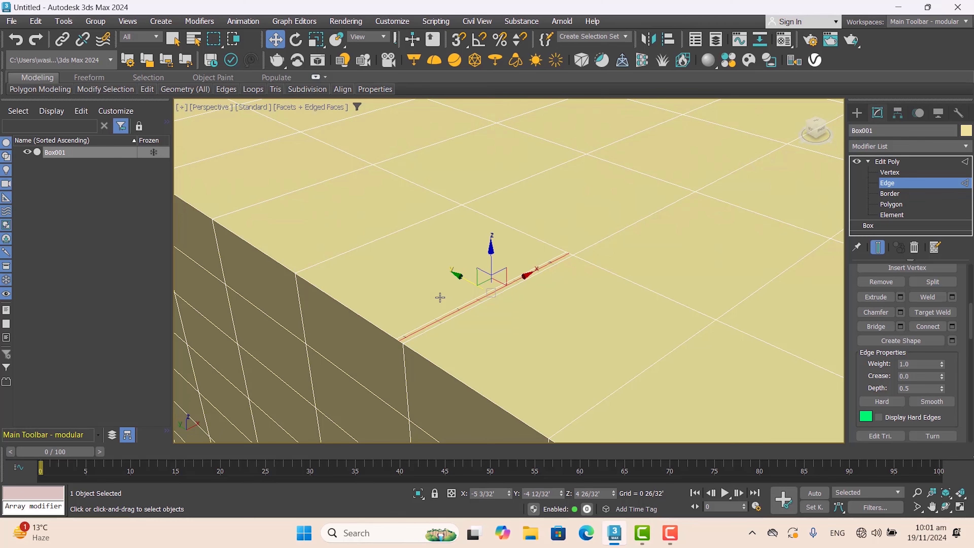
# Select both nearly touching edges of the narrowed opening and activate Target Weld.
pyautogui.scroll(2, 436, 288)
pyautogui.keyDown('ctrl'); pyautogui.click(468, 316); pyautogui.keyUp('ctrl')
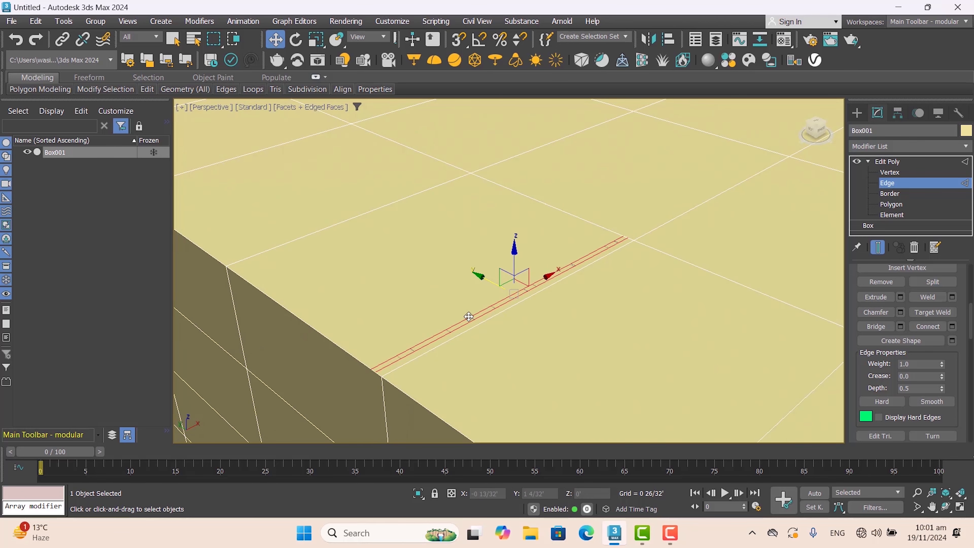
pyautogui.click(947, 313)
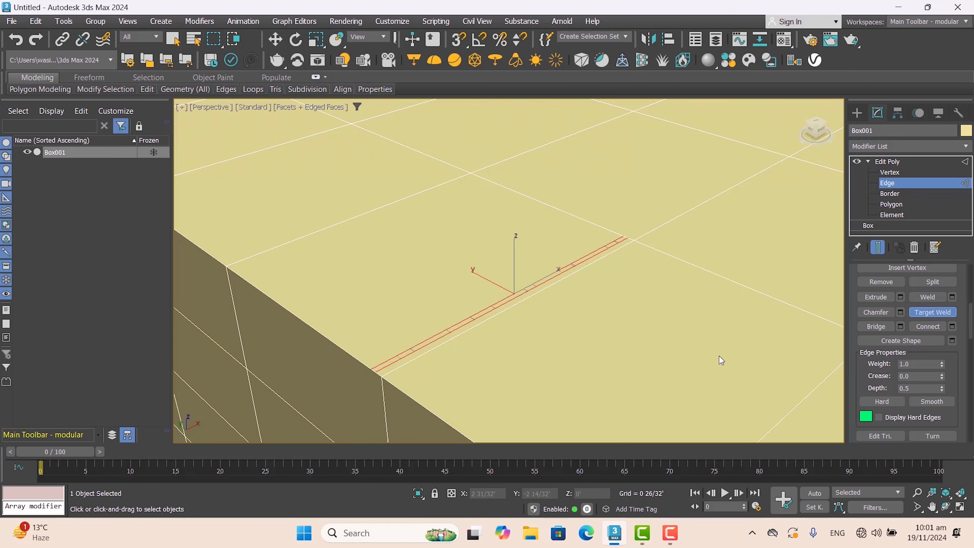
pyautogui.scroll(3, 379, 345)
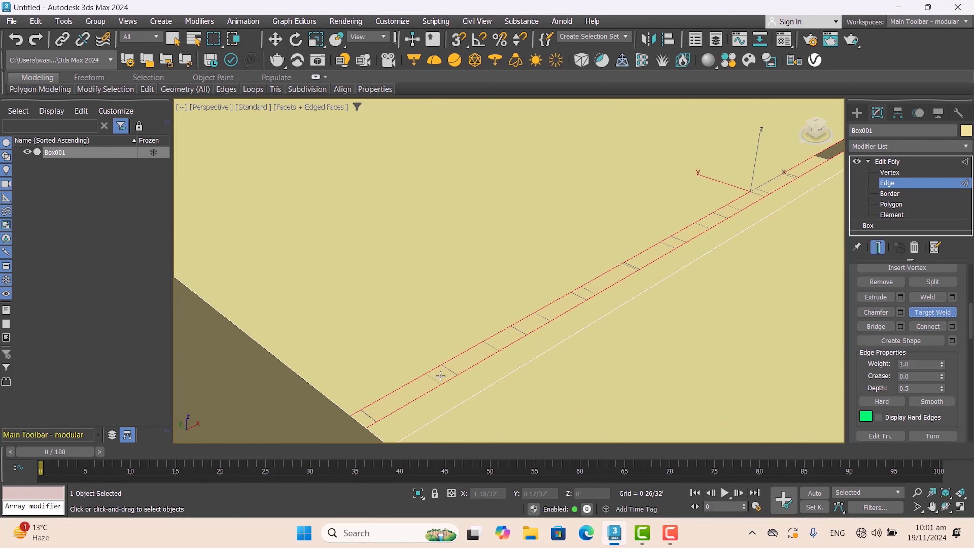
pyautogui.scroll(-3, 441, 375)
pyautogui.scroll(4, 444, 376)
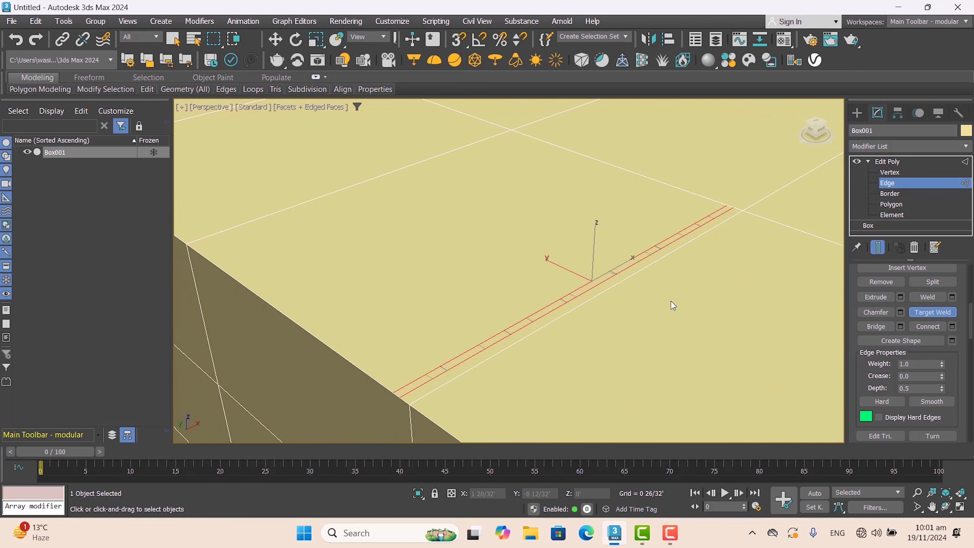
# Leave and re-enter the Edge sub-object level, and undo the edge moves that narrowed the opening.
pyautogui.click(905, 163)
pyautogui.press('w')
pyautogui.click(905, 162)
pyautogui.scroll(2, 579, 306)
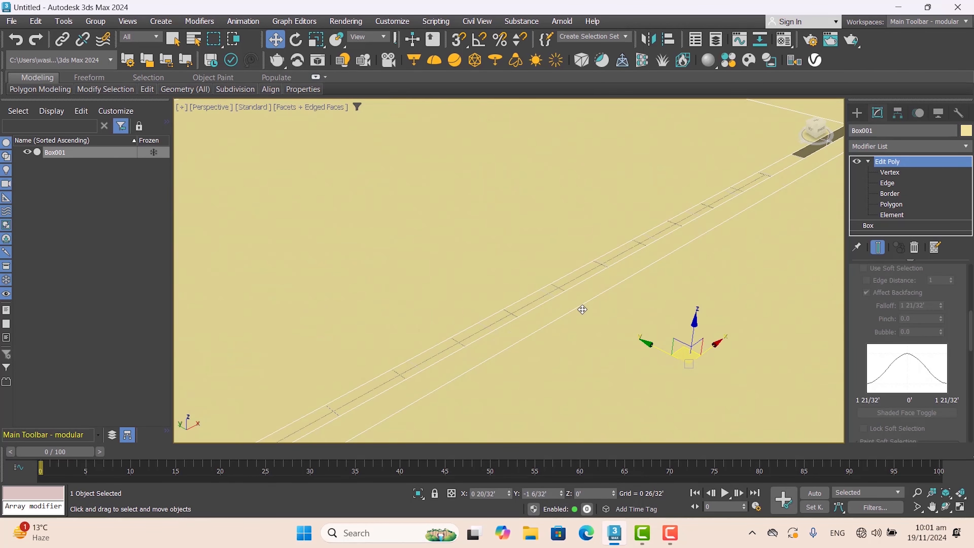
pyautogui.scroll(-1, 612, 276)
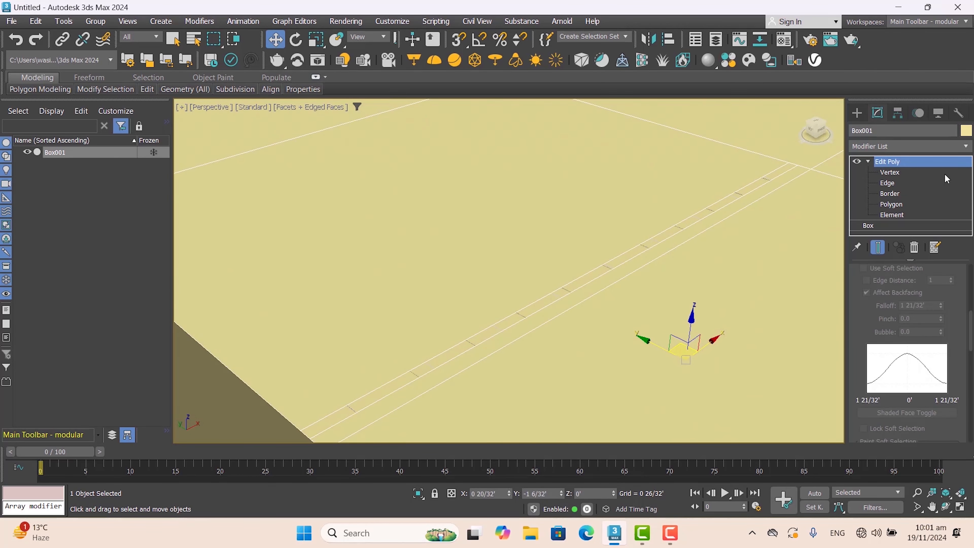
pyautogui.click(907, 182)
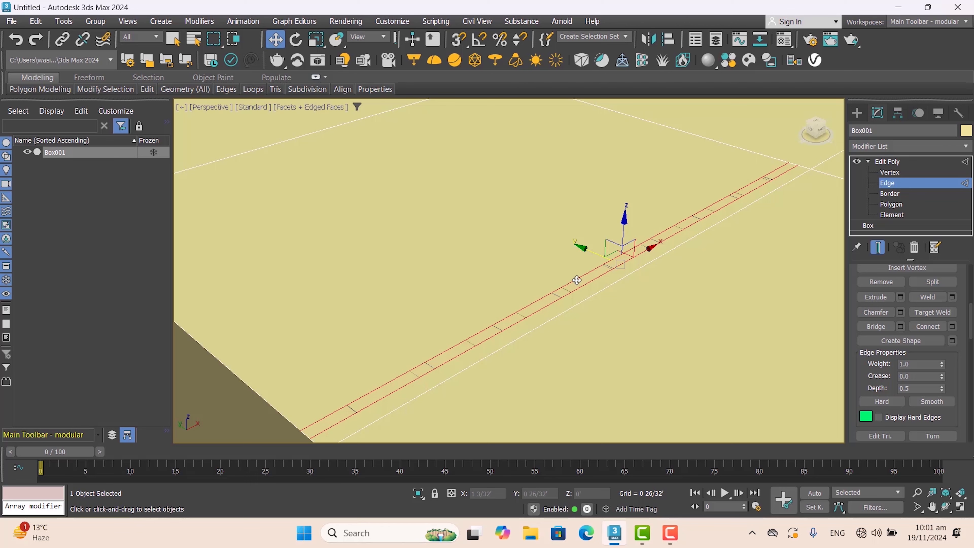
pyautogui.scroll(5, 546, 286)
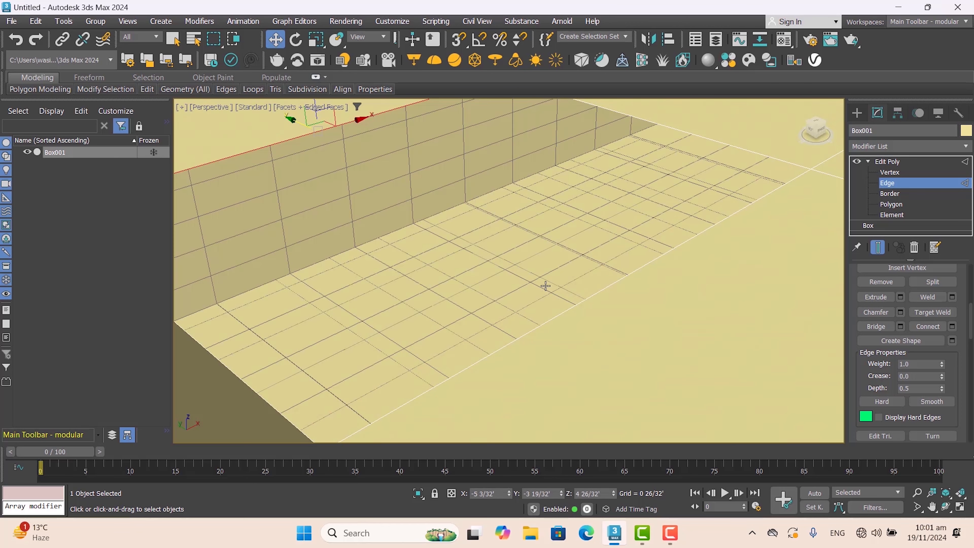
# Try to Target Weld the opening's two opposite edges across the full width of the gap.
pyautogui.click(555, 317)
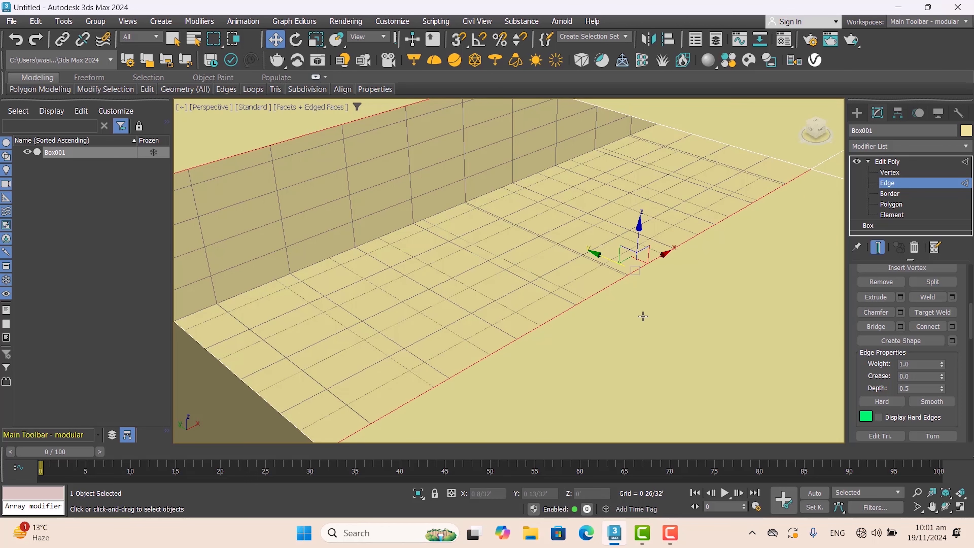
pyautogui.click(932, 312)
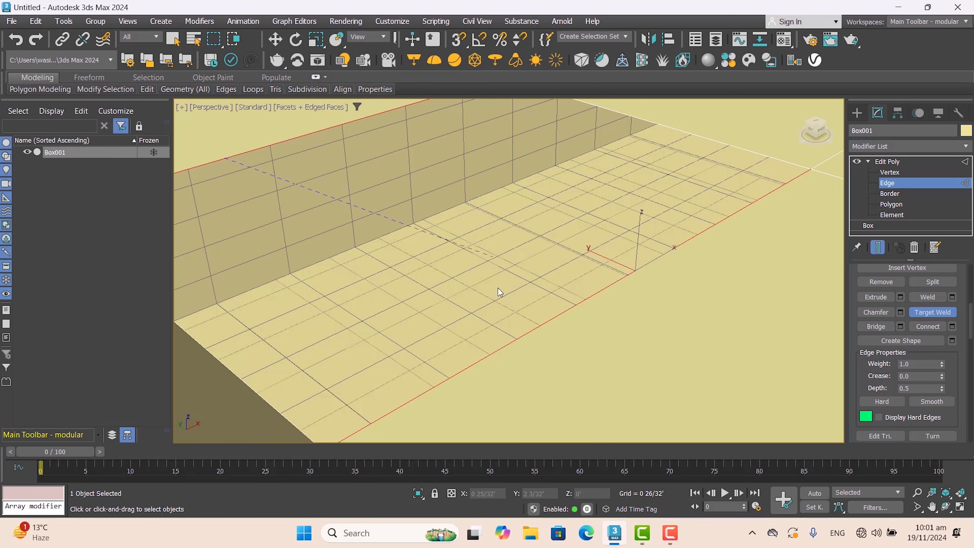
pyautogui.moveTo(397, 392); pyautogui.dragTo(420, 386, button='middle')
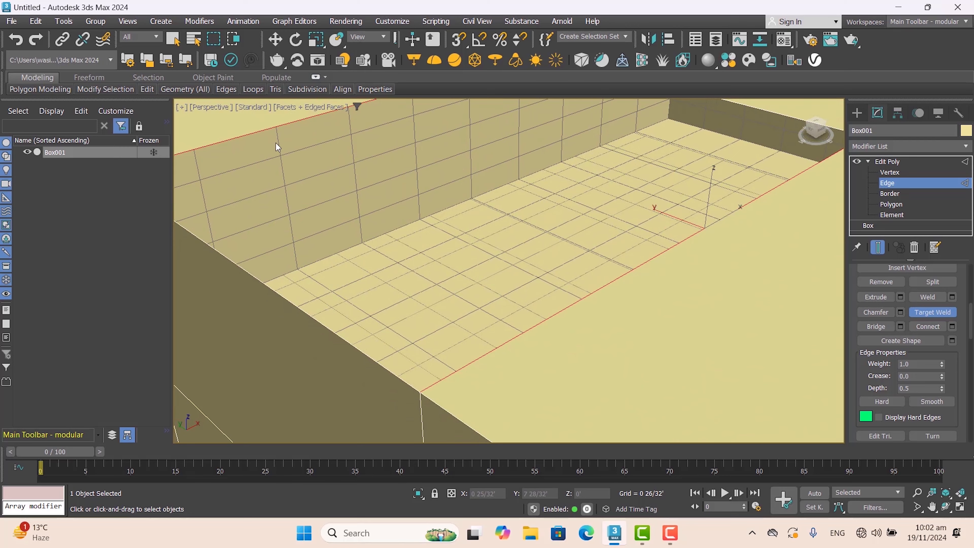
pyautogui.keyDown('alt'); pyautogui.moveTo(277, 148); pyautogui.dragTo(315, 193, button='middle'); pyautogui.keyUp('alt')
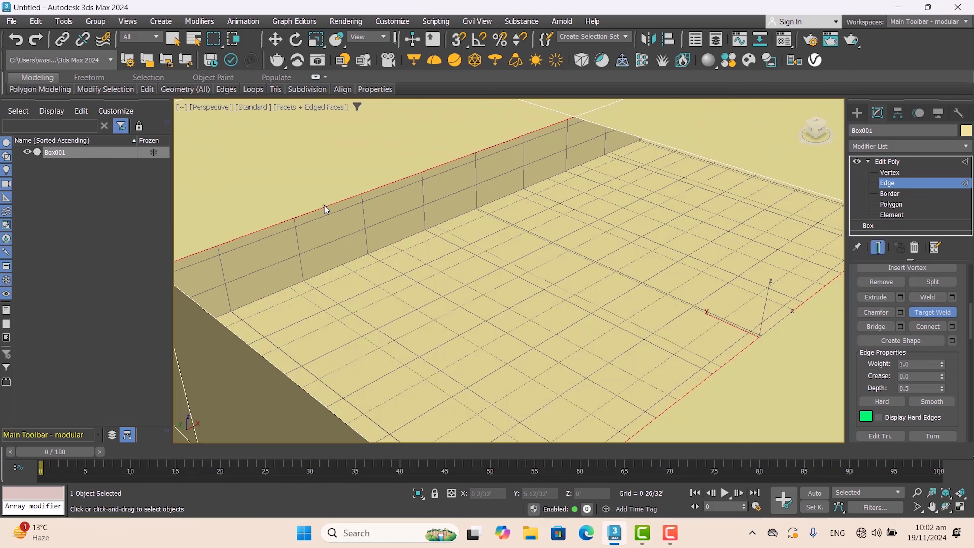
pyautogui.press('w')
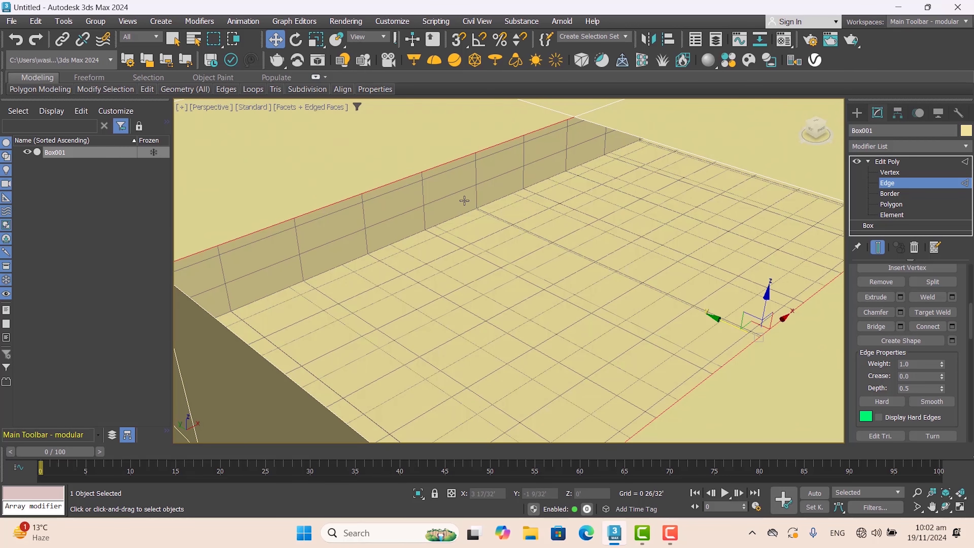
# Move the opening's far edge along Y until it nearly touches the opposite edge.
pyautogui.click(368, 188)
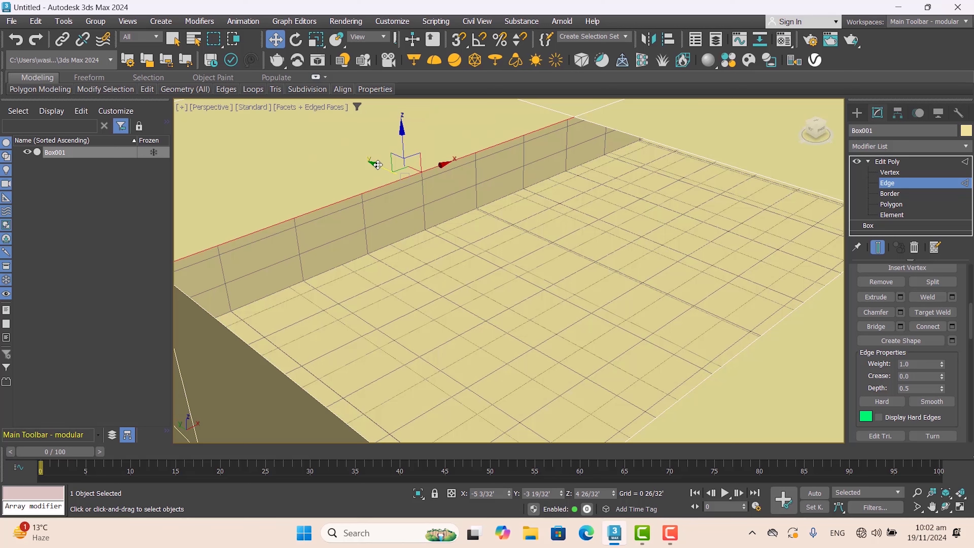
pyautogui.moveTo(378, 165); pyautogui.dragTo(762, 323)
pyautogui.hotkey('ctrl', 'z')
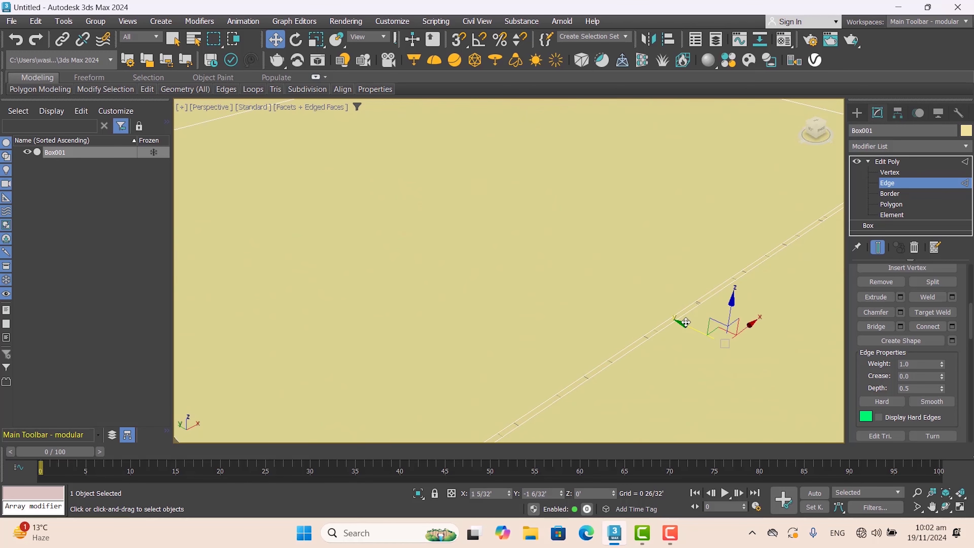
# Select the opening's near edge and use Target Weld to join the two nearly touching edges.
pyautogui.click(657, 326)
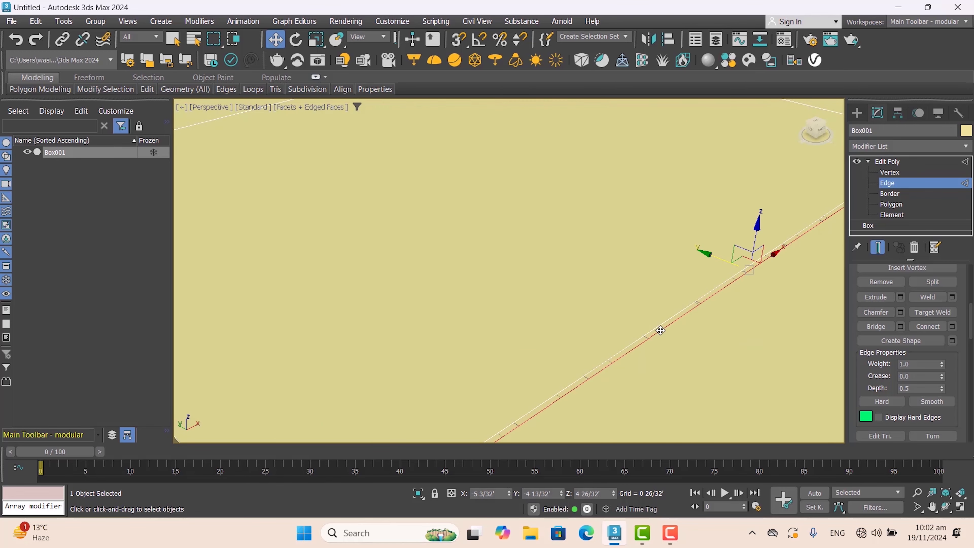
pyautogui.click(934, 312)
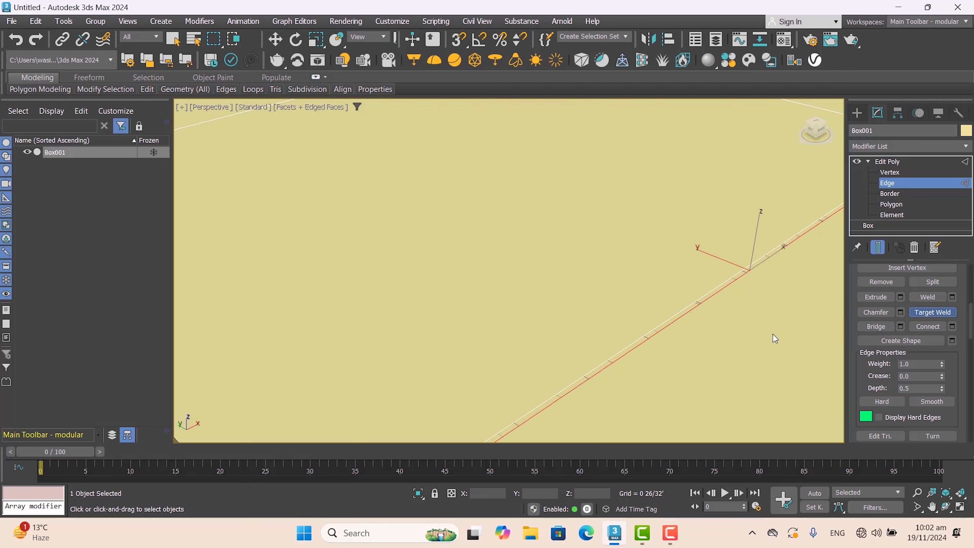
pyautogui.click(633, 344)
pyautogui.scroll(-4, 629, 372)
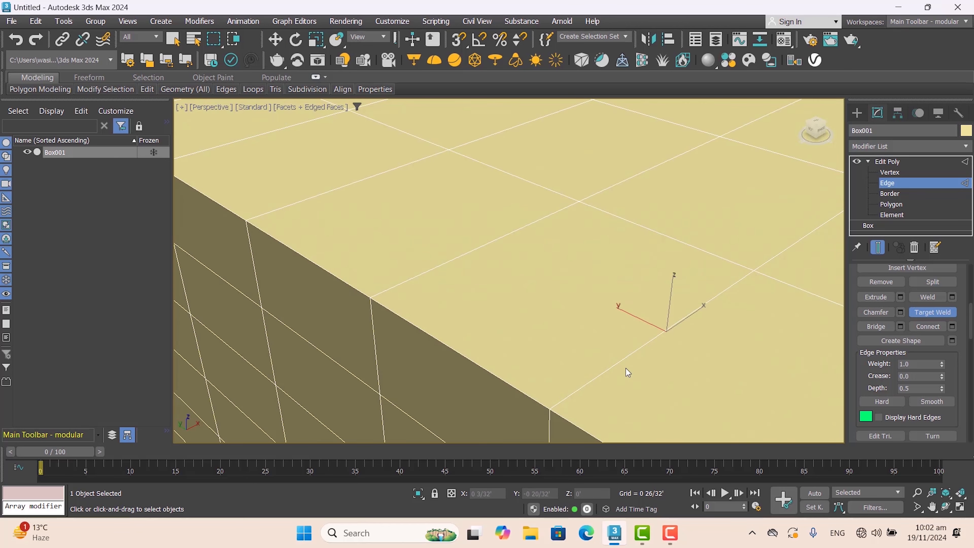
pyautogui.scroll(2, 575, 392)
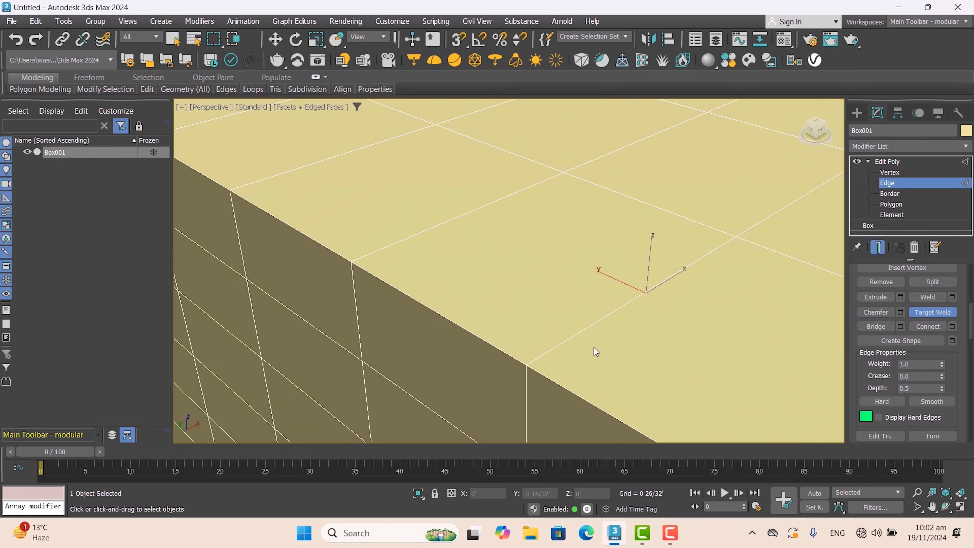